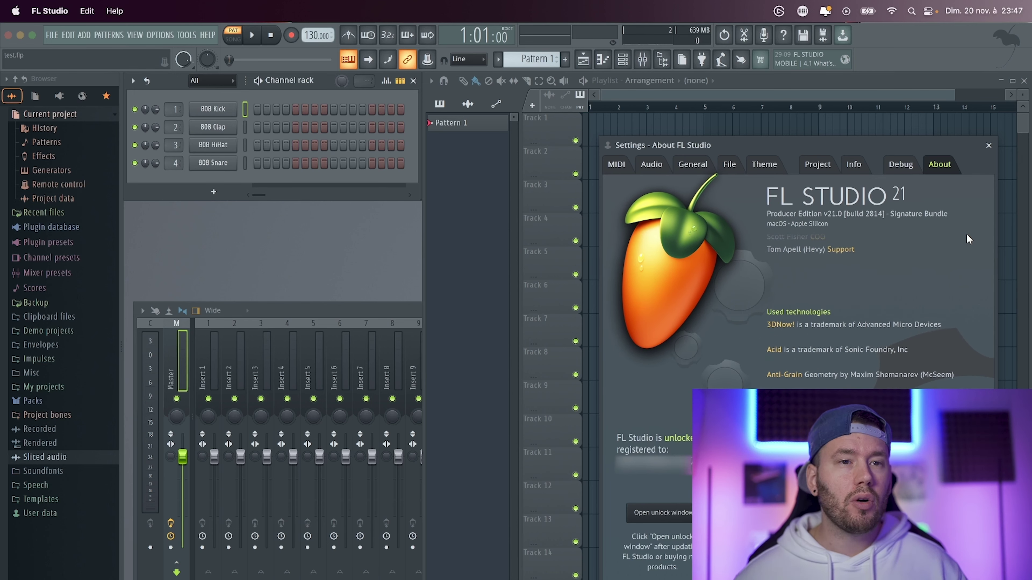
Step: Close the About page, apply the Dark theme preset in the Theme settings, and close the settings
click(989, 146)
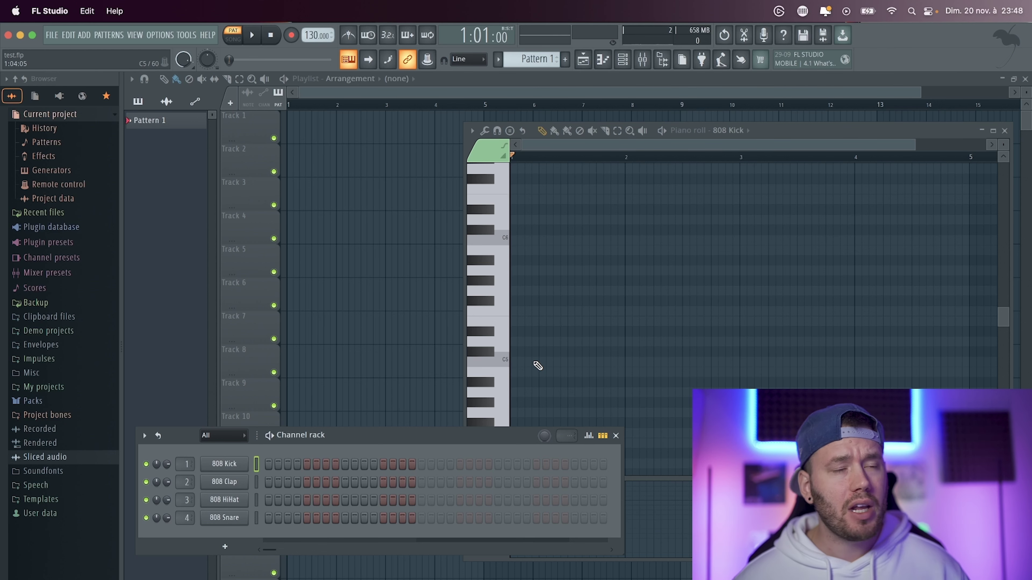
click(158, 36)
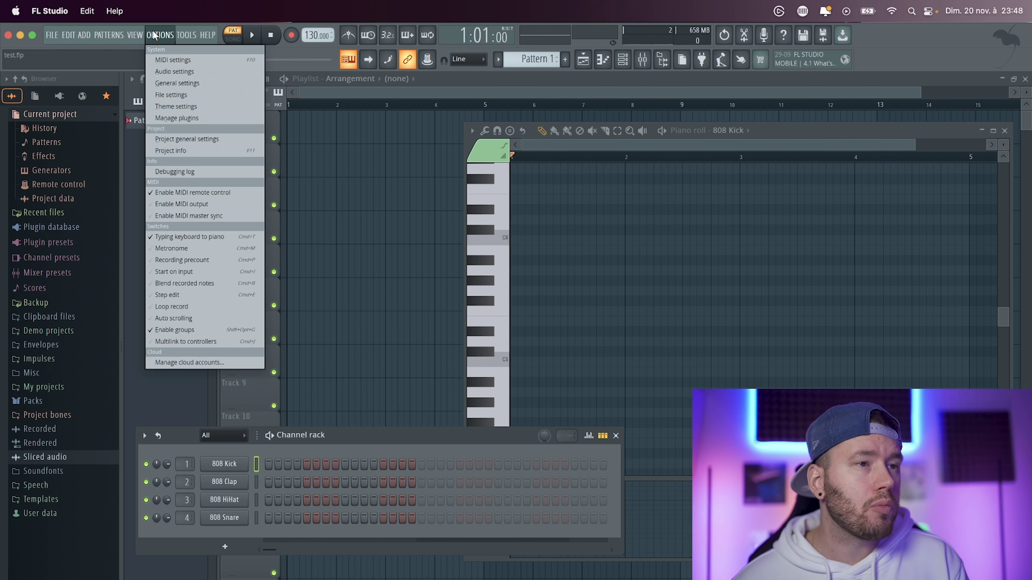
click(222, 107)
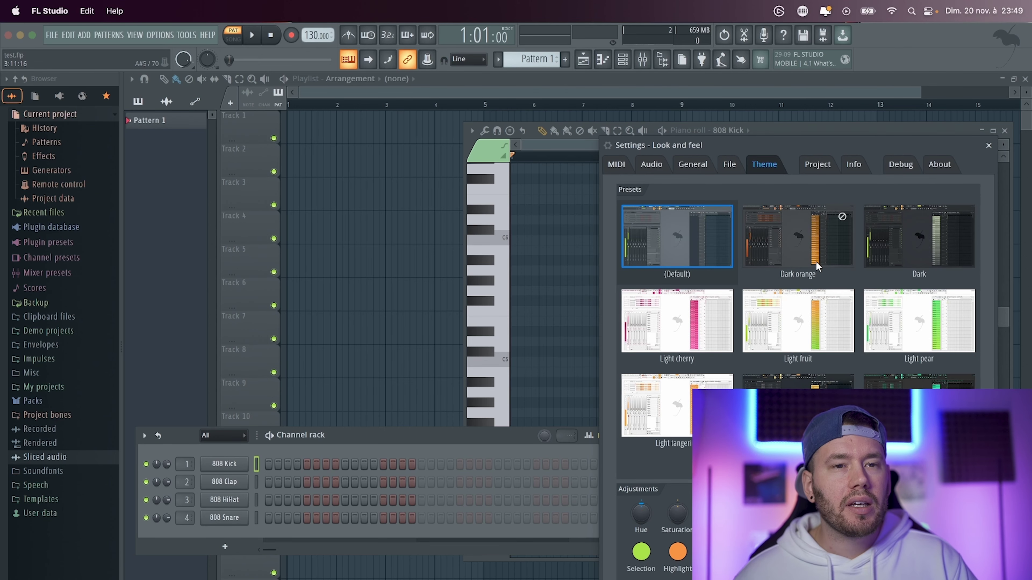
click(934, 254)
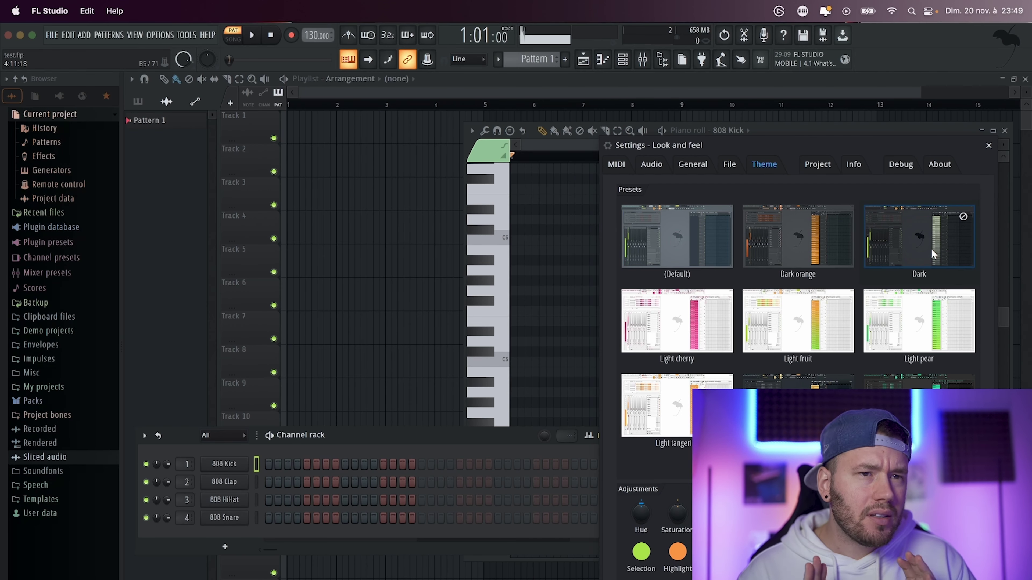
click(988, 145)
Step: Paint some steps in the Channel rack and add the notes F#5, G5, C6, G#5 and E5 to the 808 Kick piano roll
mouse_move(364, 464)
mouse_down()
mouse_move(431, 492)
mouse_move(599, 484)
mouse_move(470, 480)
mouse_up()
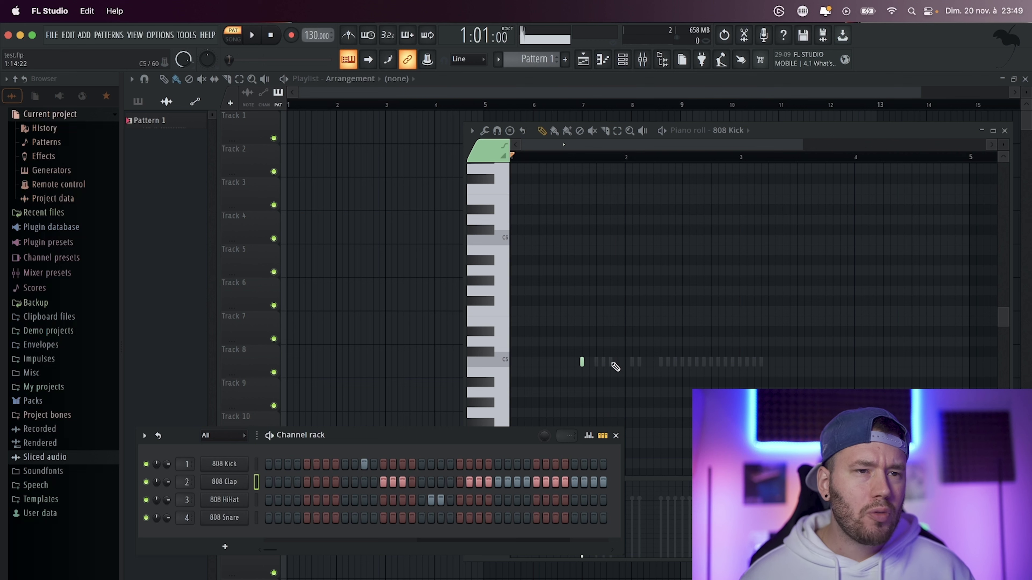
click(536, 300)
click(622, 290)
click(650, 240)
click(736, 281)
click(701, 322)
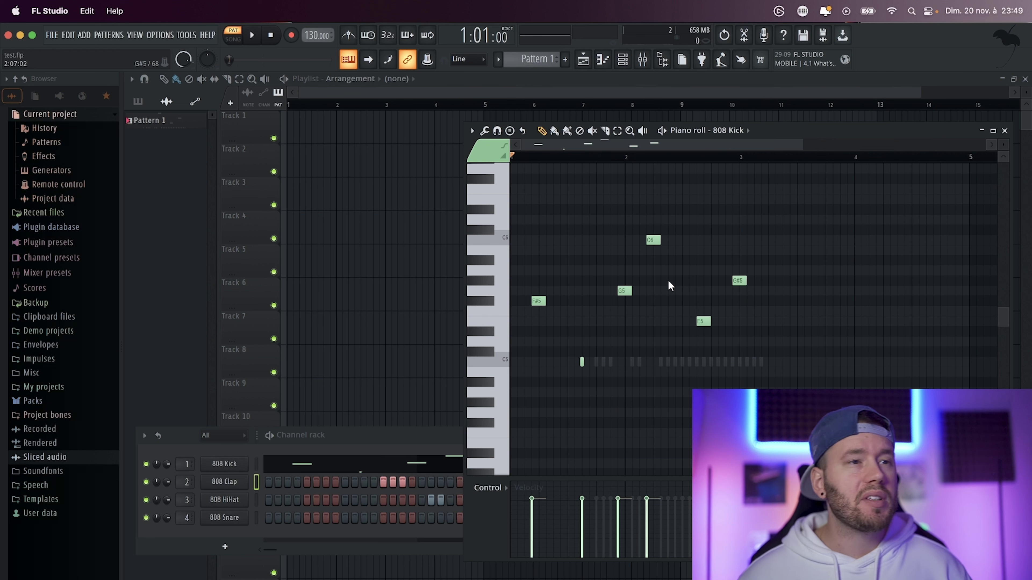
Step: Preview several theme presets in the Theme settings, including Dark orange, Light cherry and Default
click(160, 35)
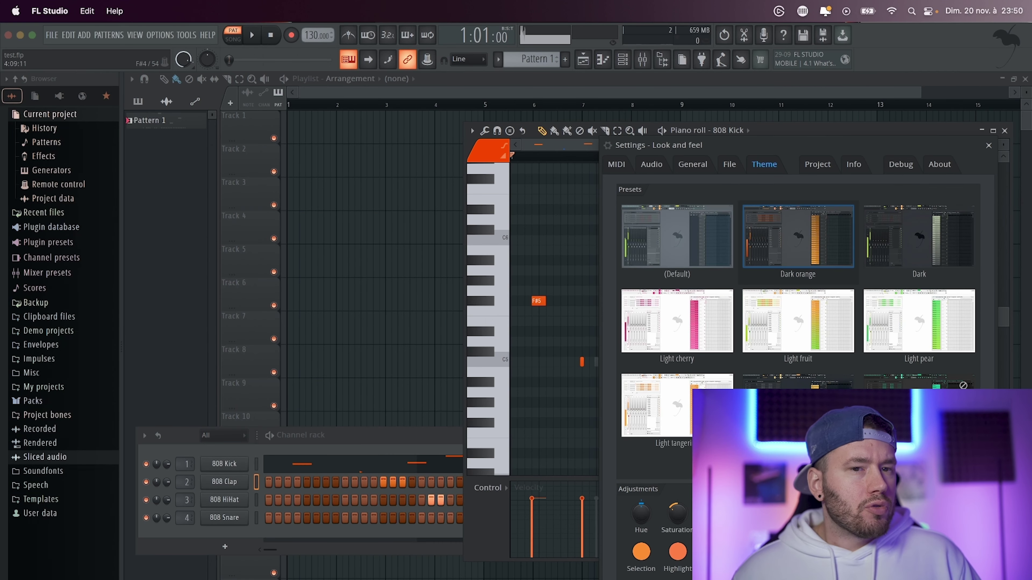
click(829, 412)
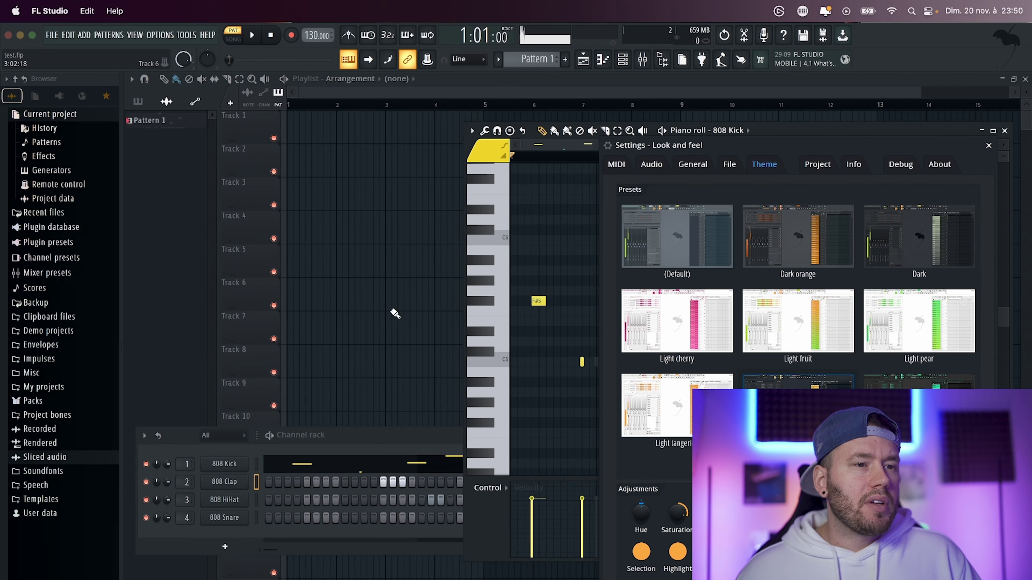
click(963, 385)
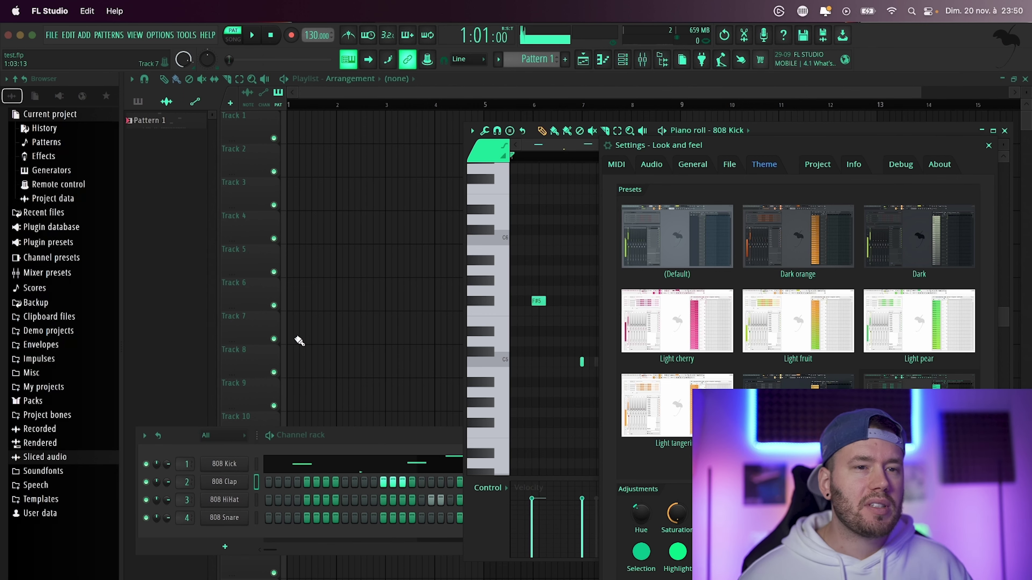
click(685, 316)
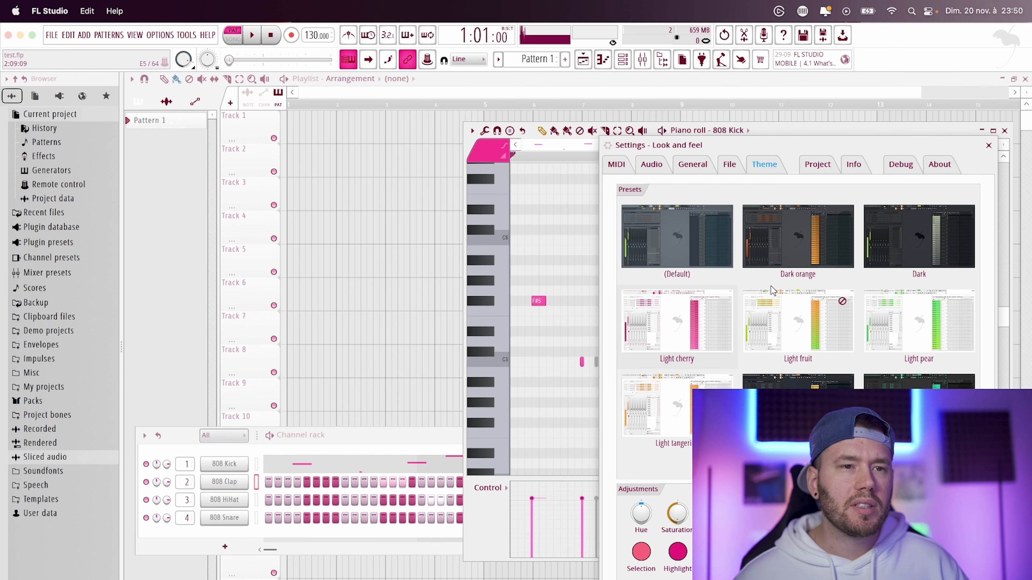
click(674, 239)
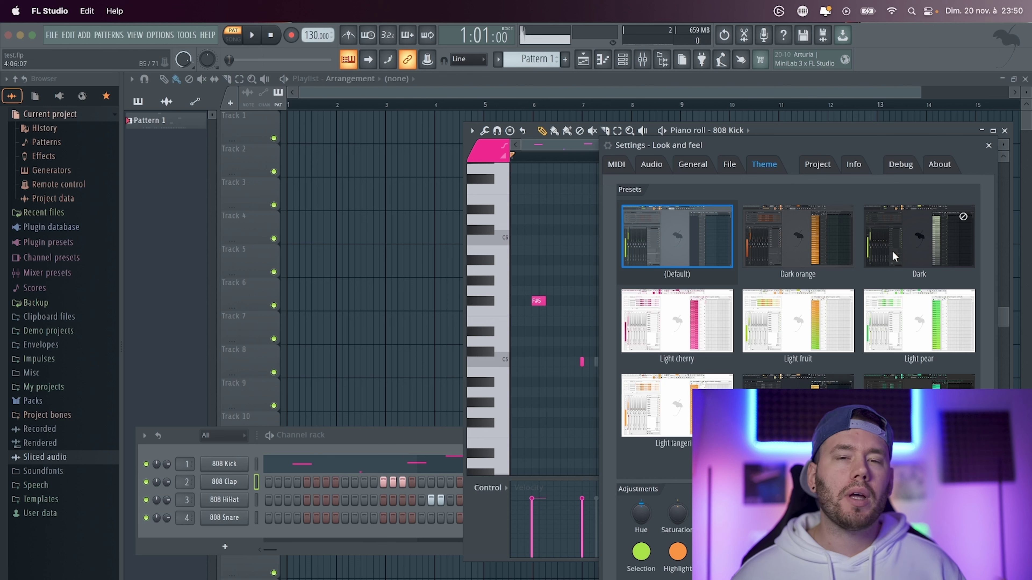
Step: Apply the Dark theme preset and change the even step colour to Medium Red Violet (#C44DA3)
click(906, 250)
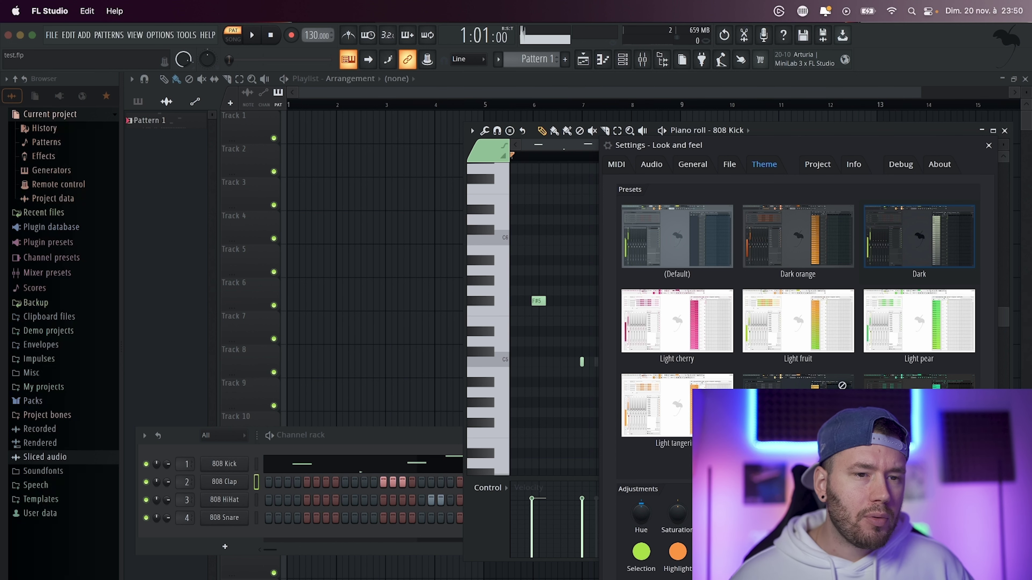
click(802, 552)
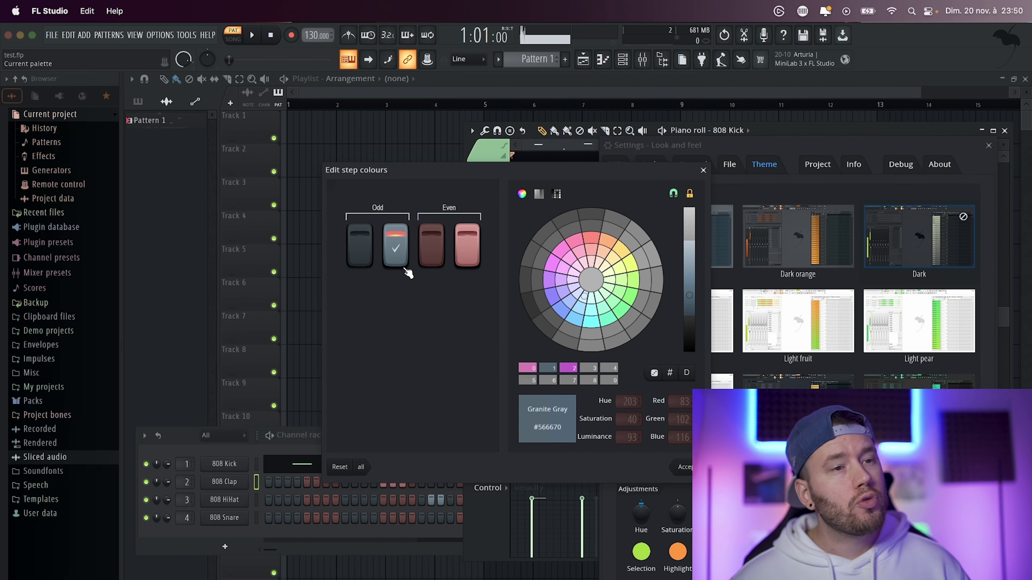
click(458, 257)
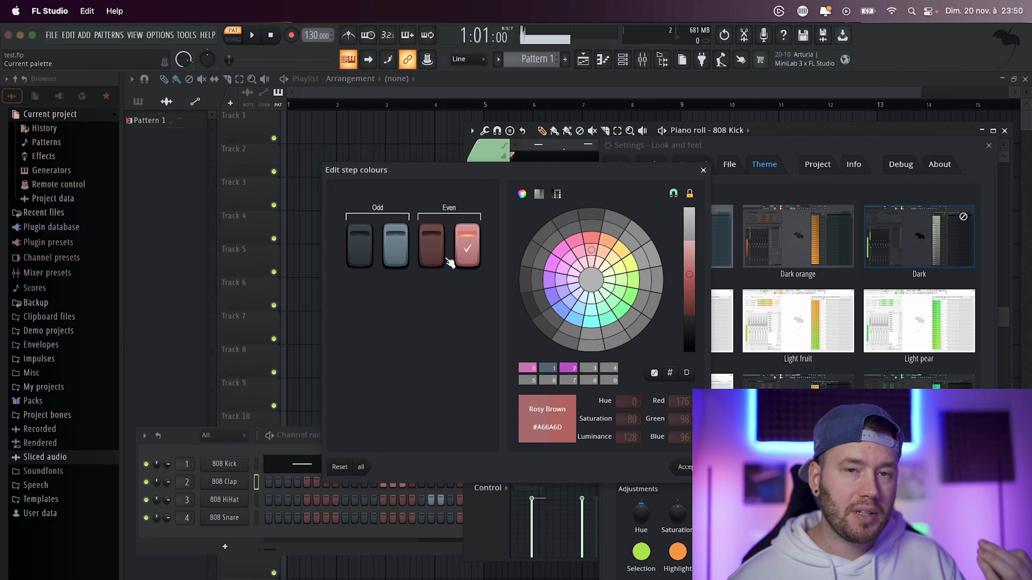
click(557, 254)
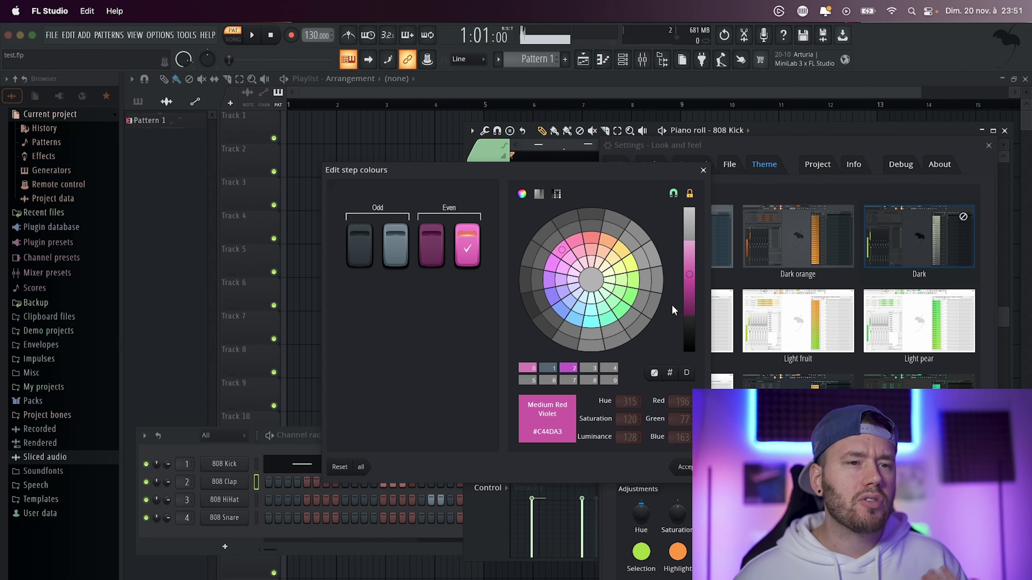
click(686, 467)
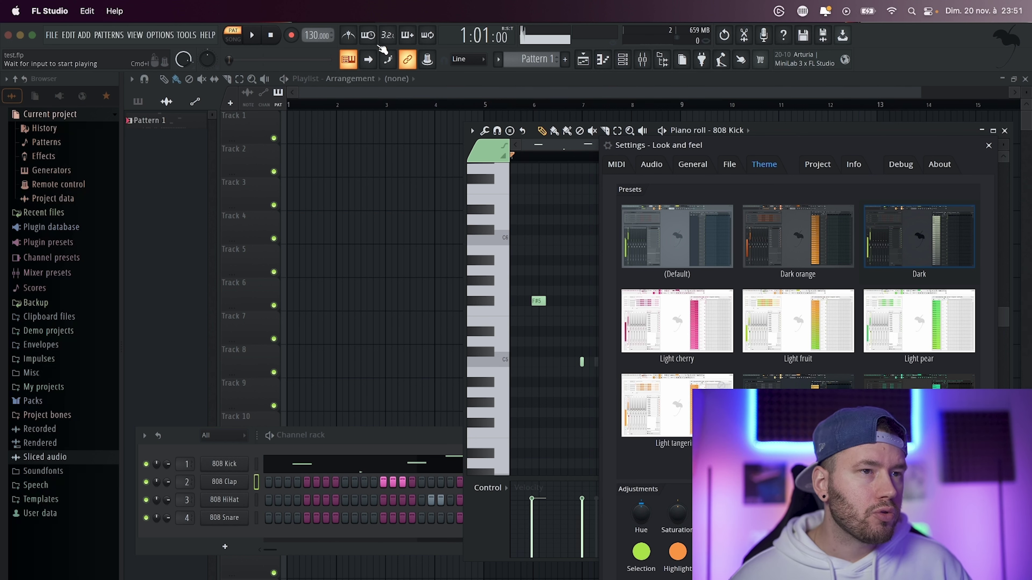
Step: Set the theme's highlight colour to pink
click(678, 552)
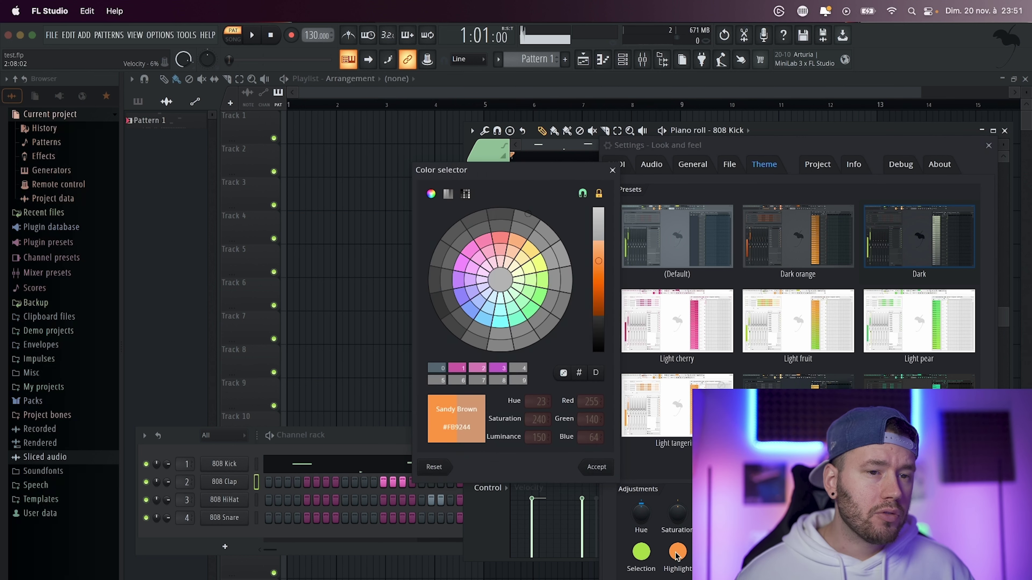
click(471, 249)
click(596, 467)
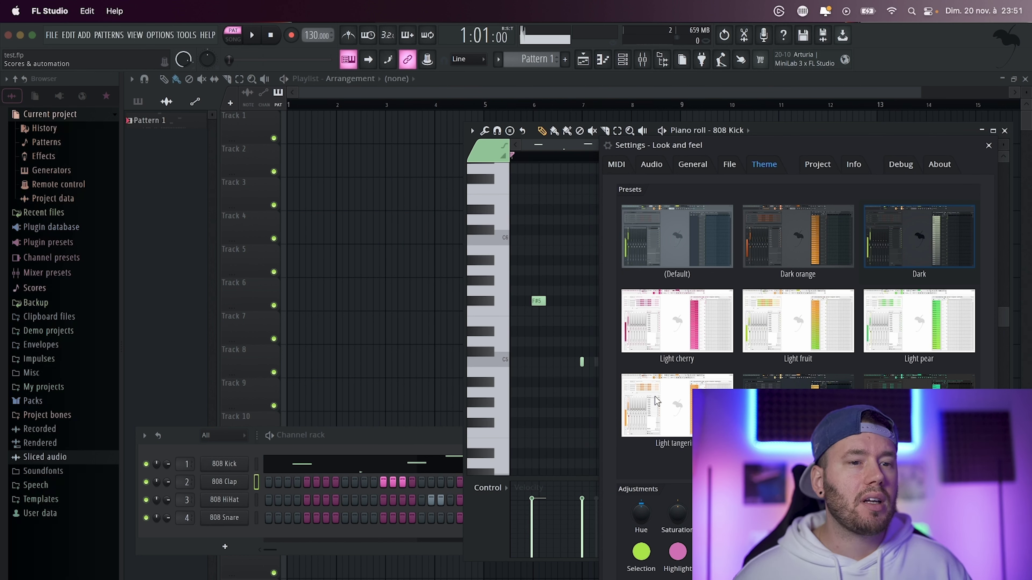
Step: Reposition the Channel rack window over the playlist
scroll(690, 512, down, 3)
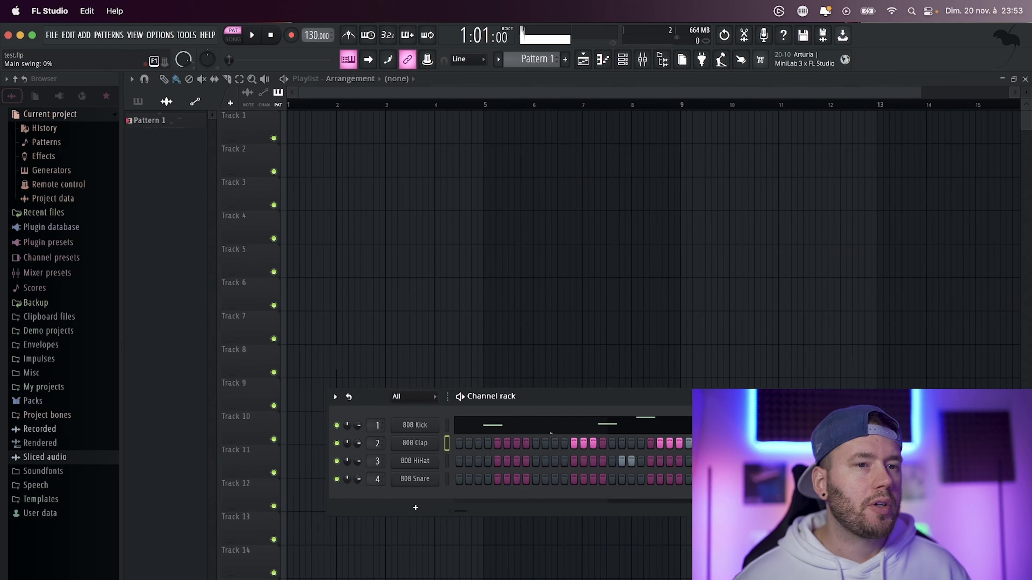
drag(694, 401, 675, 401)
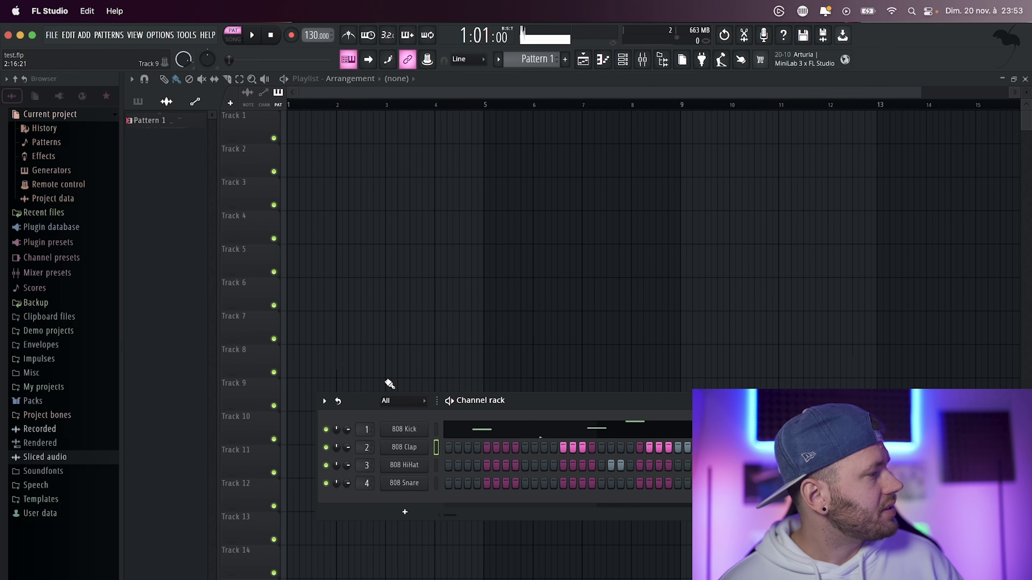
drag(511, 408, 498, 313)
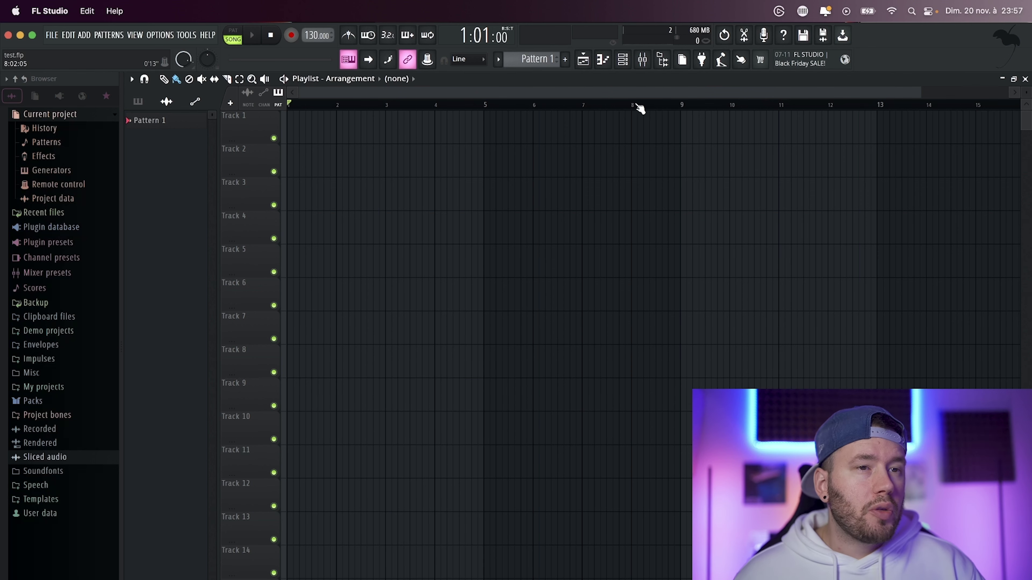
Step: Arm mixer track Insert 1 for recording with Analogue 1 - Analogue 2 as its input, and close the mixer
click(642, 61)
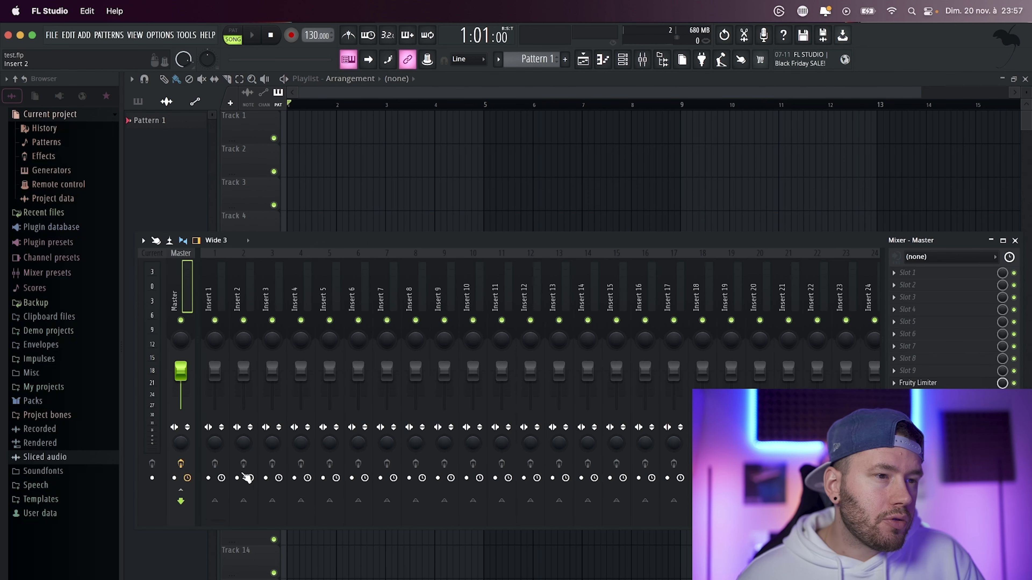
click(215, 488)
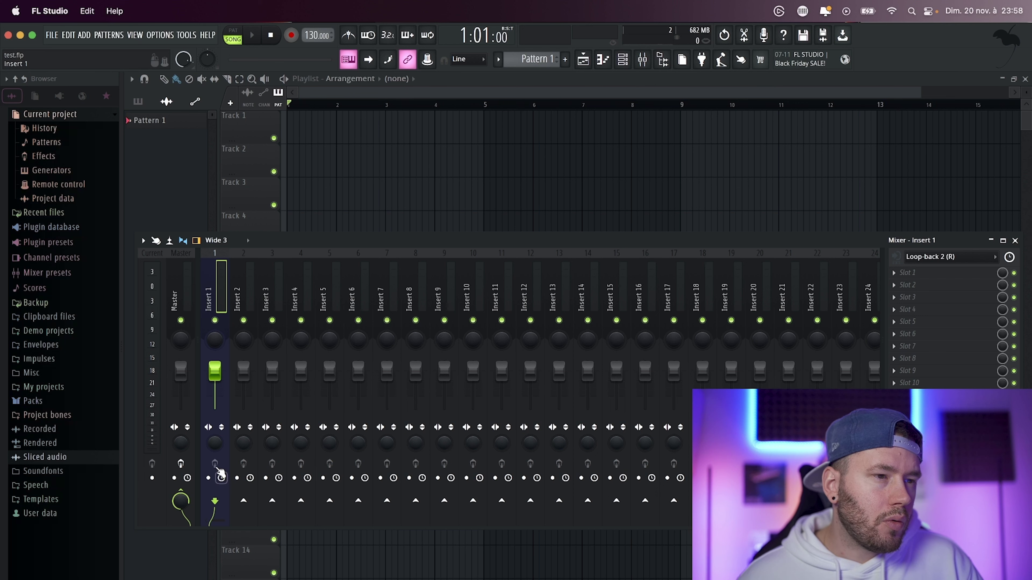
click(208, 477)
click(967, 257)
click(967, 280)
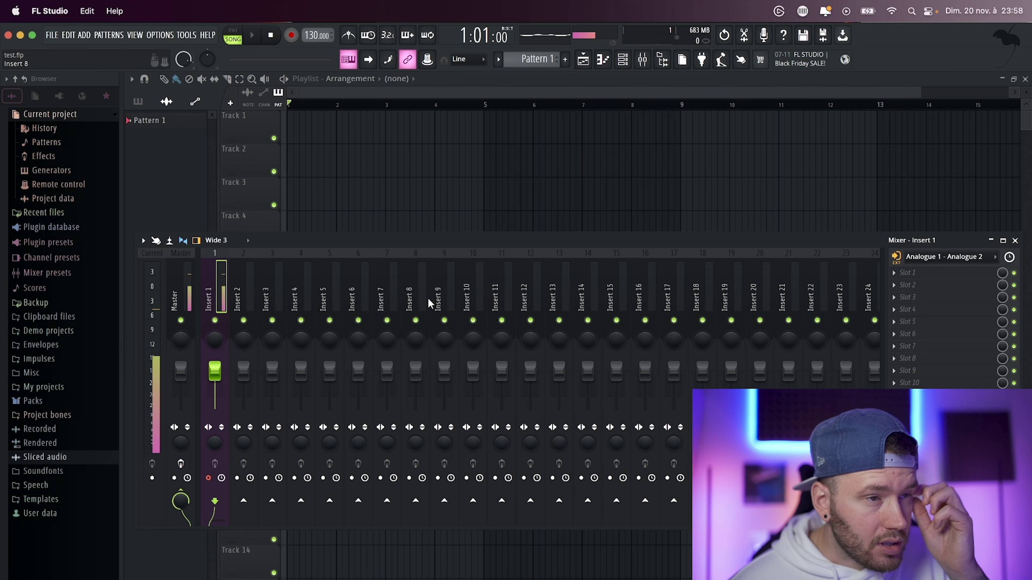
click(1015, 241)
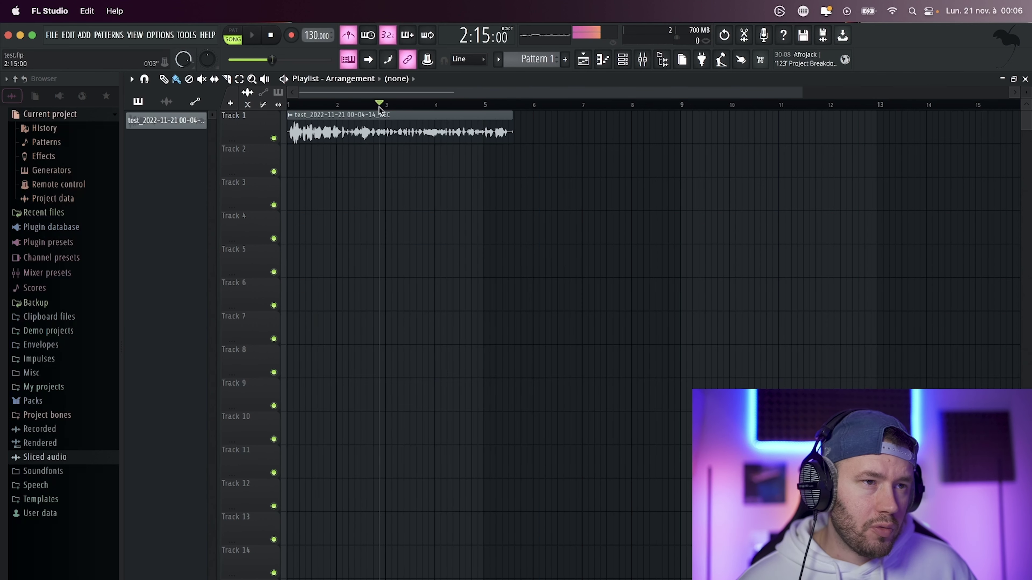
Step: Play back the recorded audio clip on Track 1 from 2:15:00 and stop playback
key(space)
key(space)
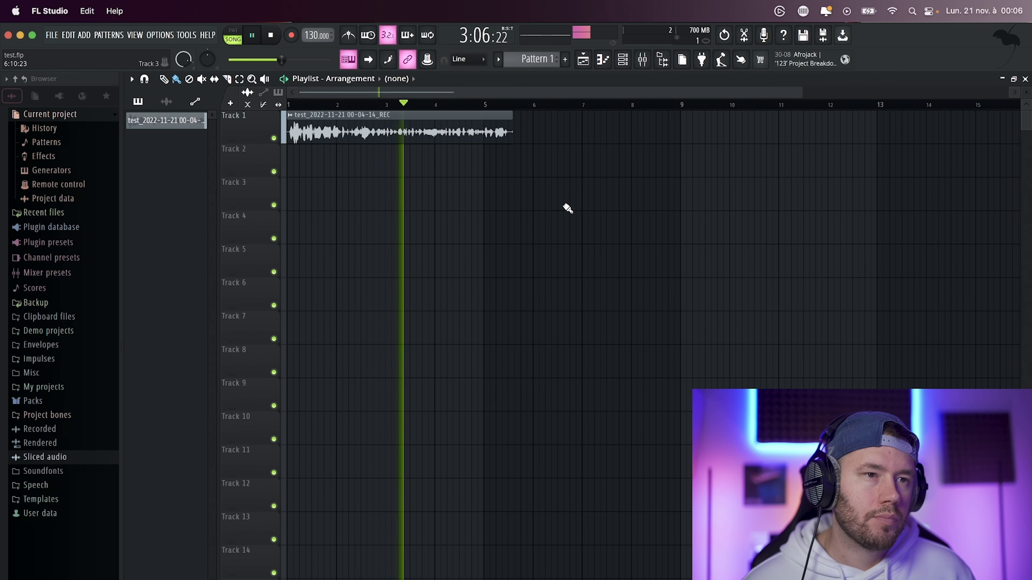
key(space)
Step: Record a second take into the playlist as an audio clip on Track 1, starting at bar 7
key(r)
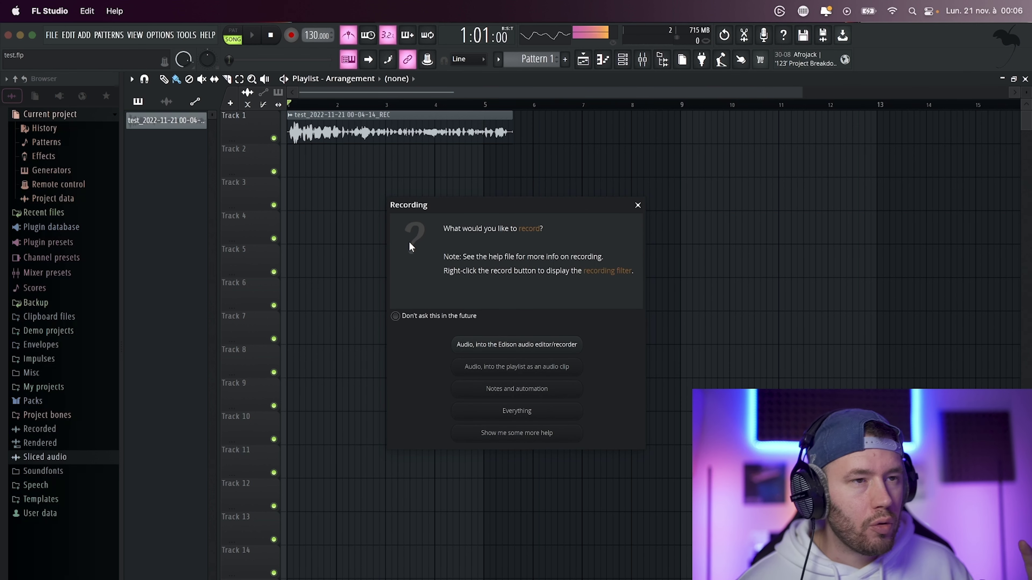
click(546, 391)
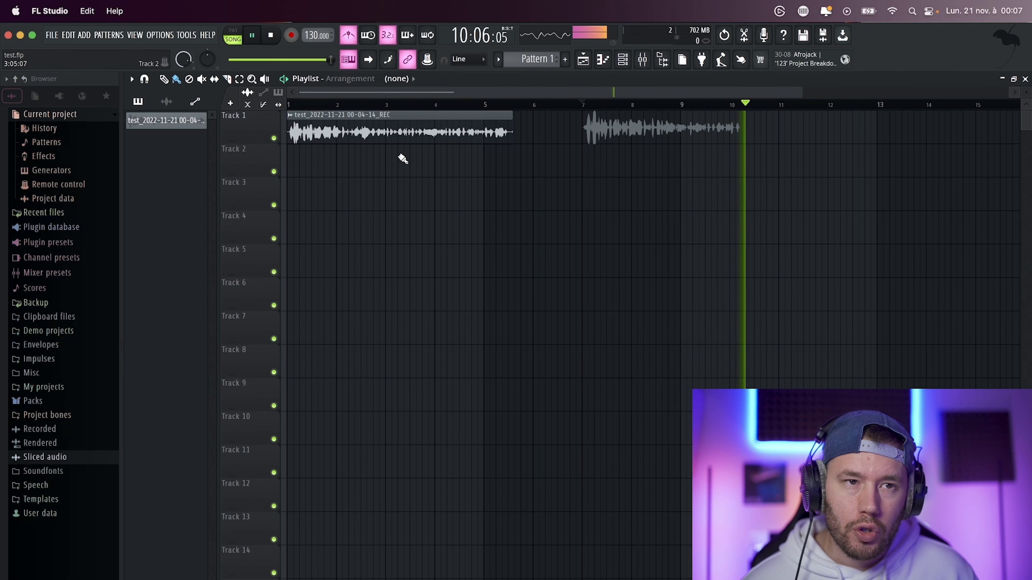
key(space)
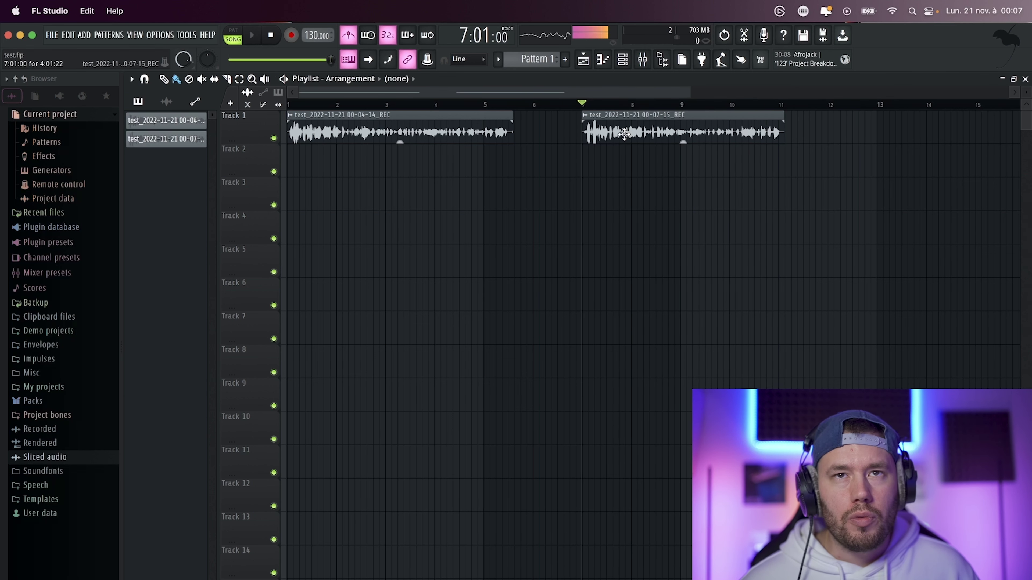
Step: Move the second recorded clip on Track 1 earlier so that its start overlaps the end of the first clip
click(625, 134)
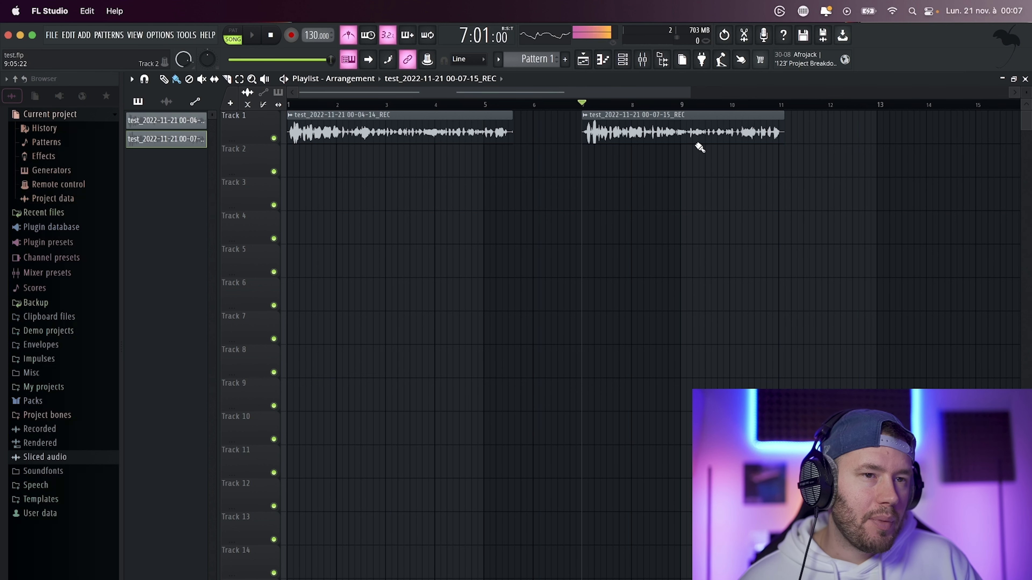
drag(705, 137, 579, 131)
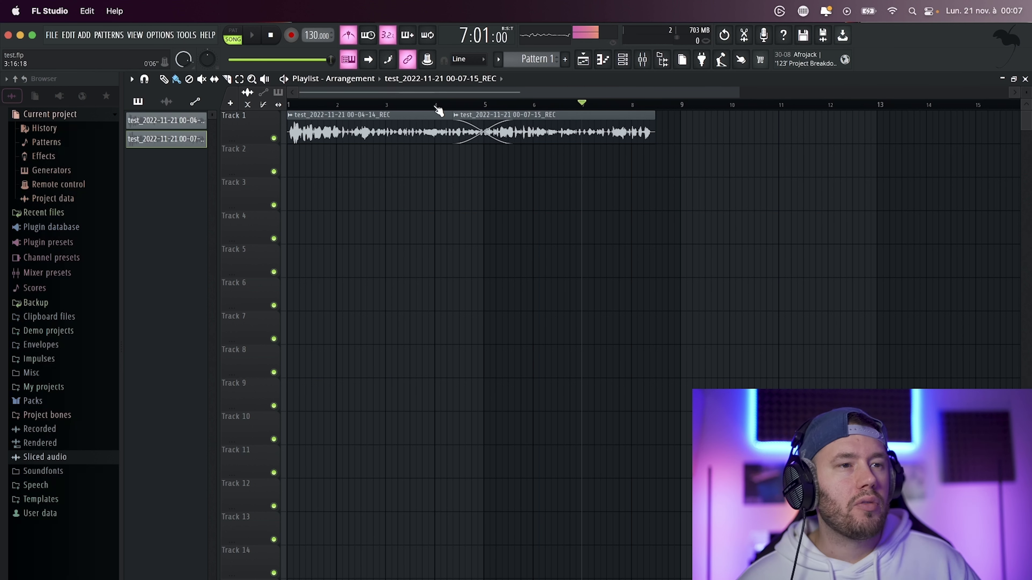
Step: Turn off the metronome and play the overlapping clips from 3:05:00 to listen to the transition between them
click(401, 106)
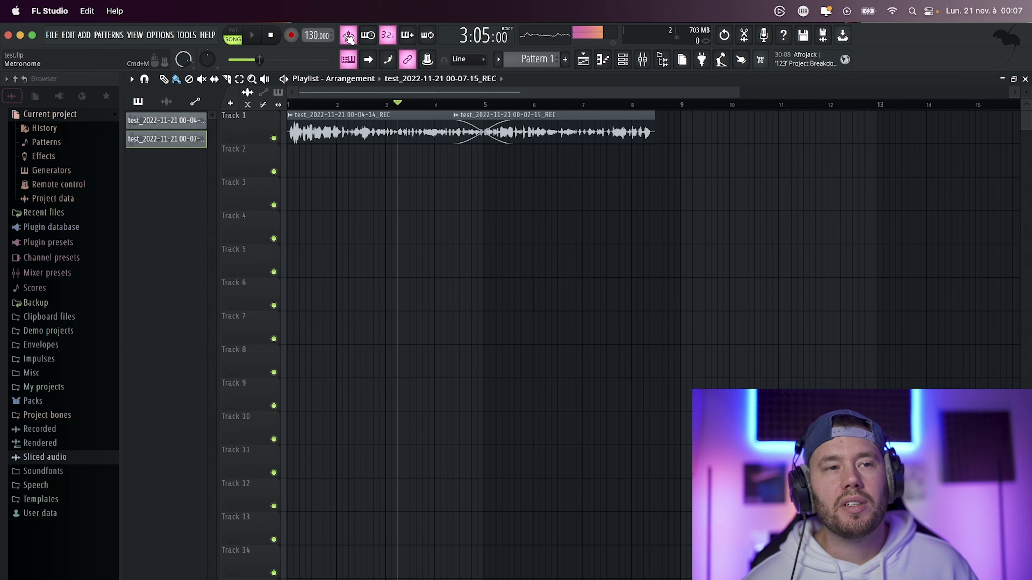
click(348, 36)
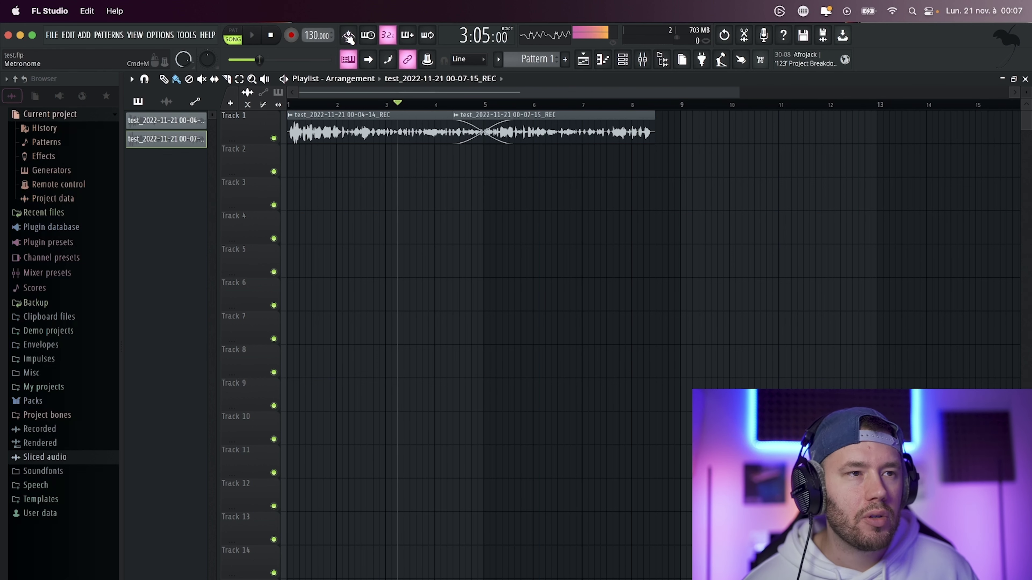
key(space)
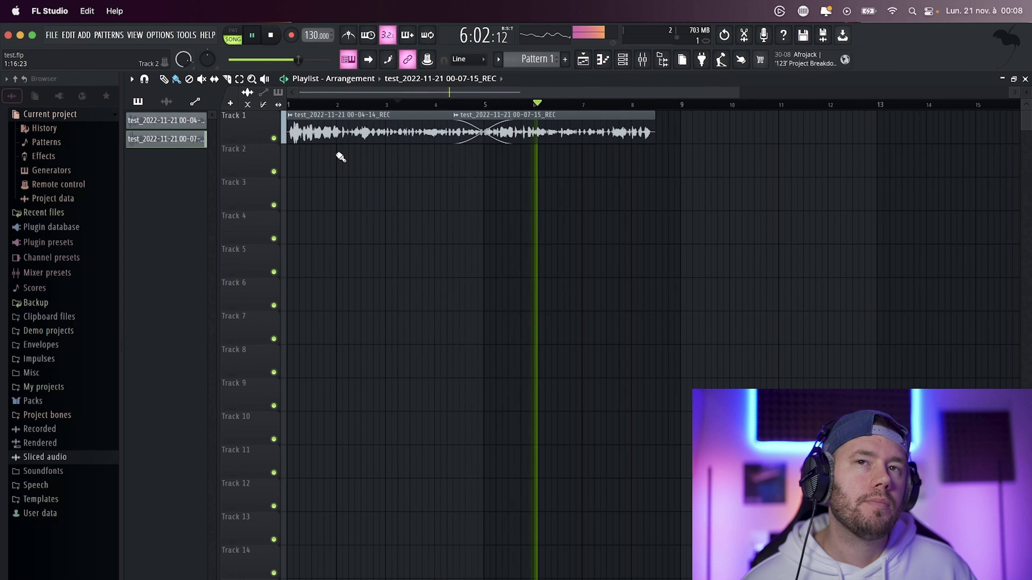
key(space)
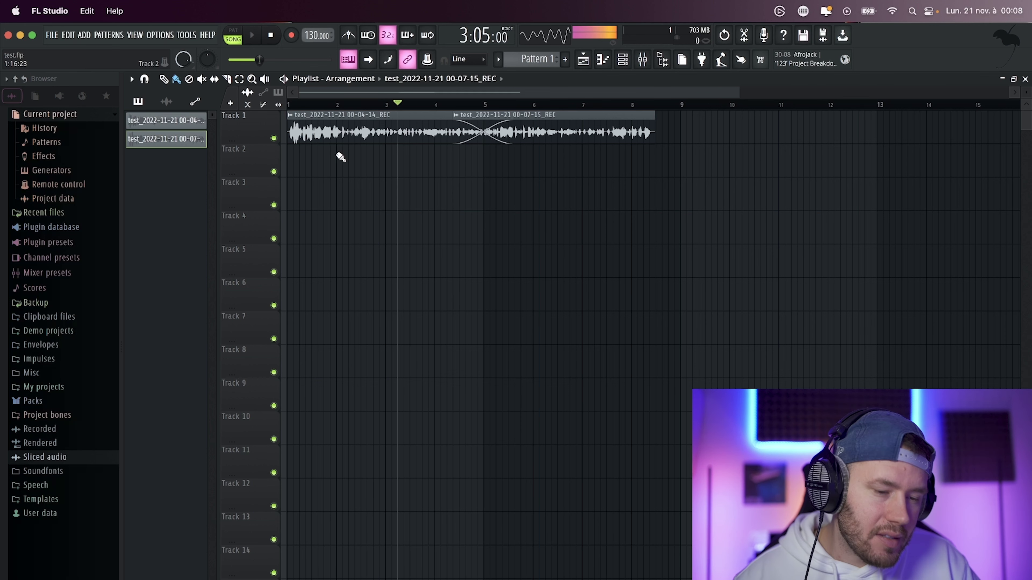
Step: Move the second recorded clip on Track 1 away from the first clip, to just before bar 7, and enlarge the track height
drag(642, 131, 774, 127)
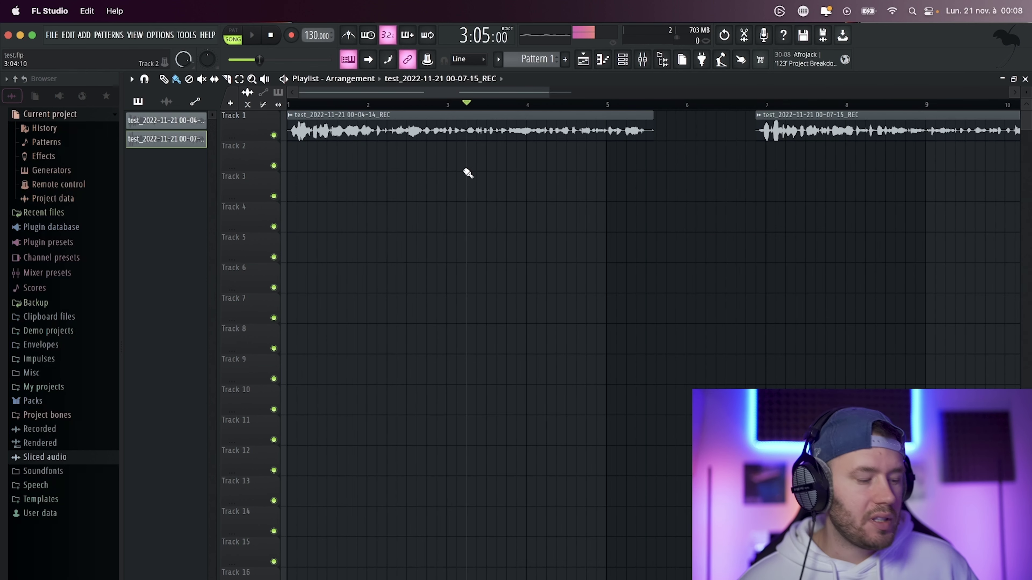
scroll(437, 179, up, 3)
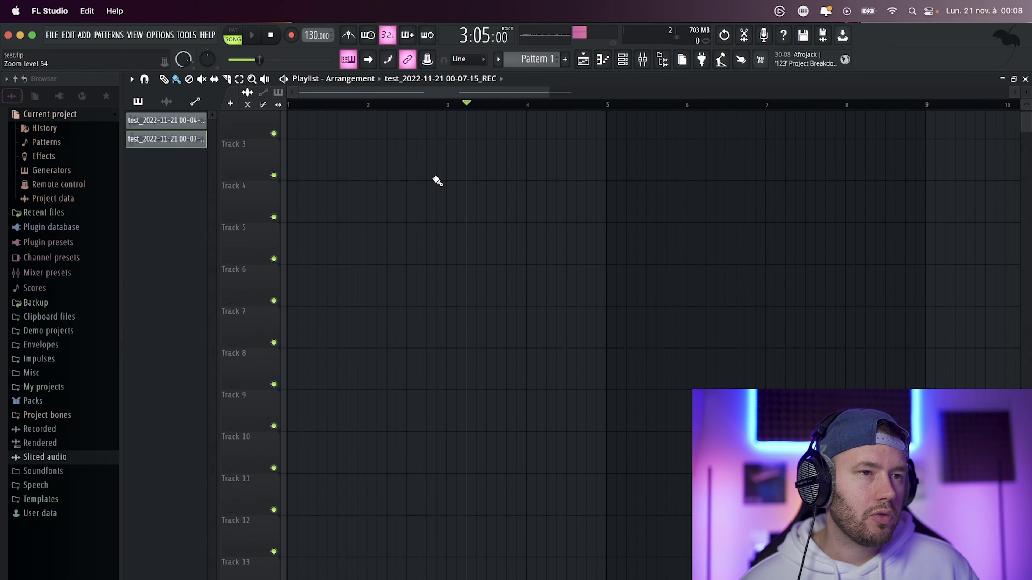
scroll(438, 179, up, 4)
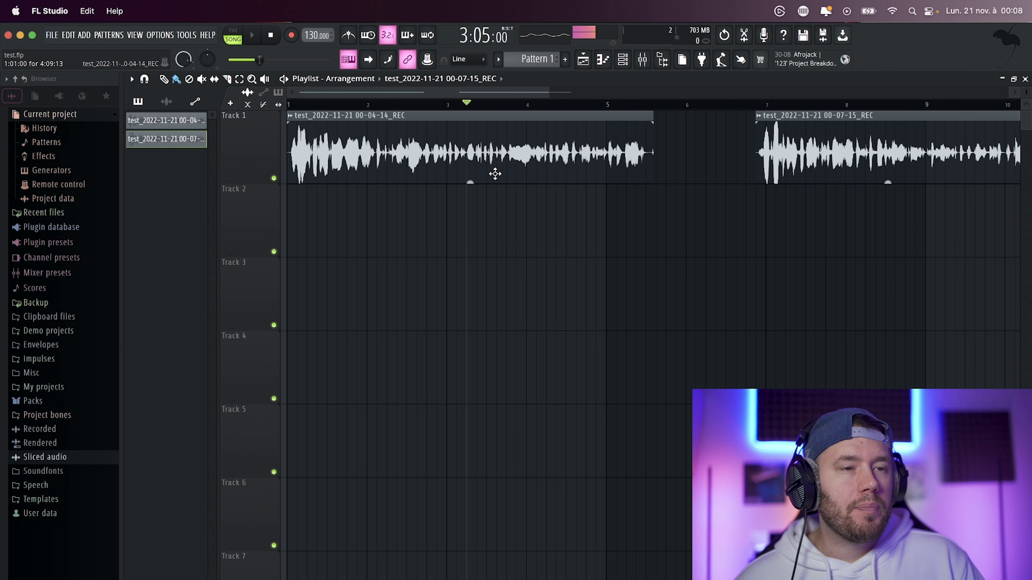
Step: Open the first clip's channel settings to examine its channel volume control, and close them again
double_click(521, 152)
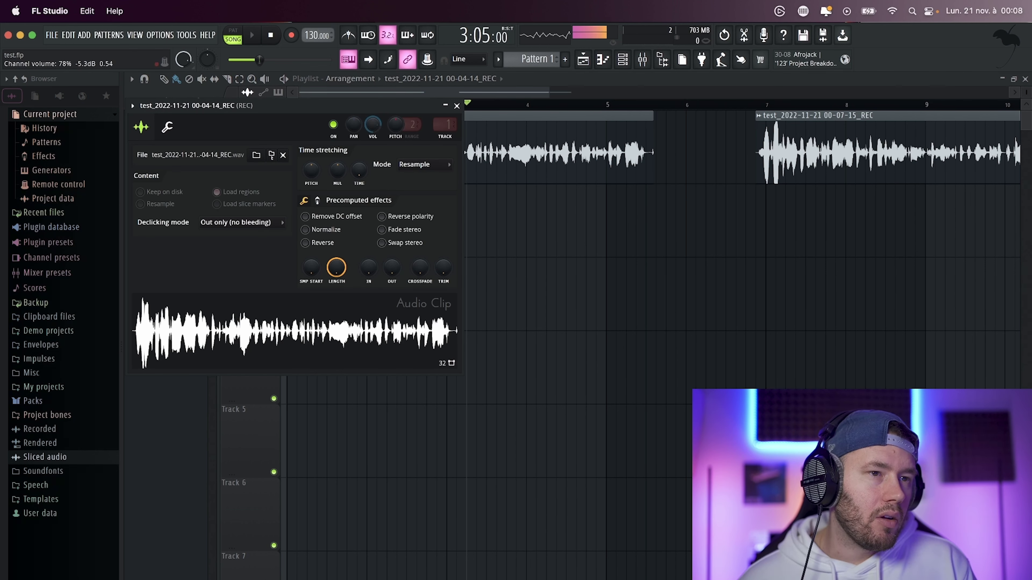
right_click(371, 128)
click(387, 138)
click(457, 107)
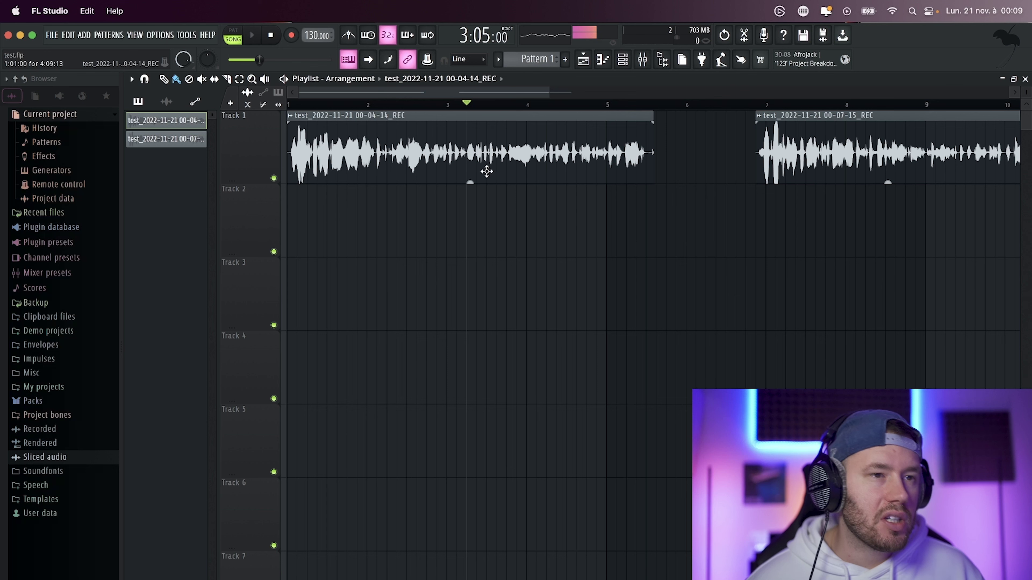
Step: Try the first clip's gain handle directly in the playlist, and move the second clip earlier to overlap the first clip's end
drag(470, 181, 470, 181)
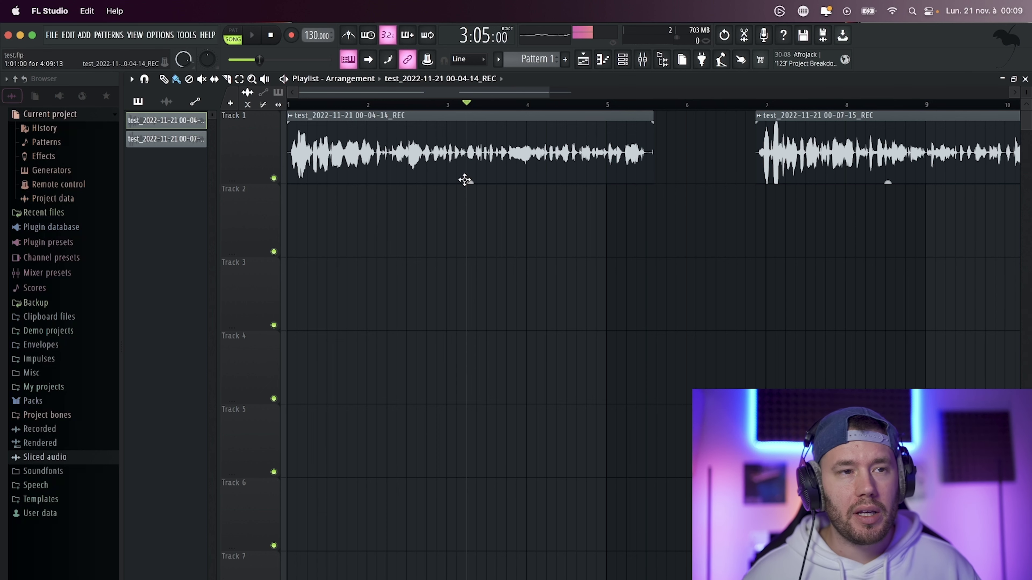
drag(470, 181, 470, 182)
drag(847, 147, 648, 145)
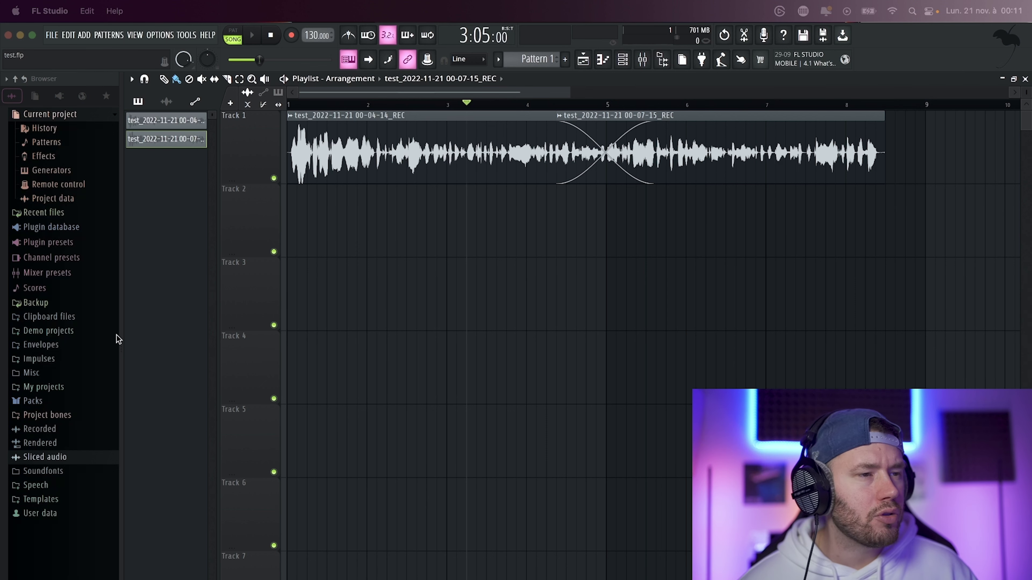
Step: Expand the Kicks folder of the Drums pack in the browser and mark the 808 Kick sample as a favourite
click(98, 346)
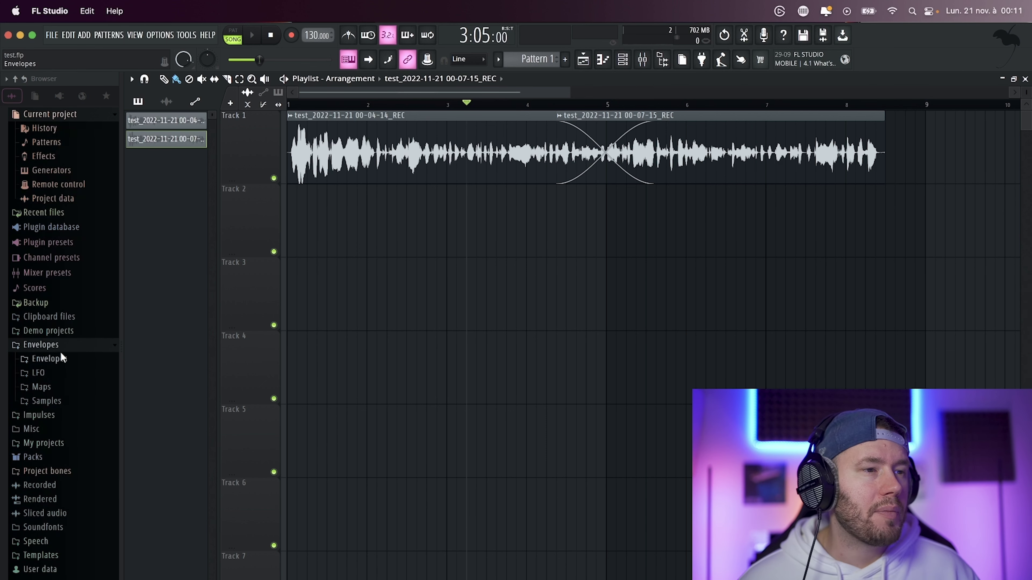
click(59, 348)
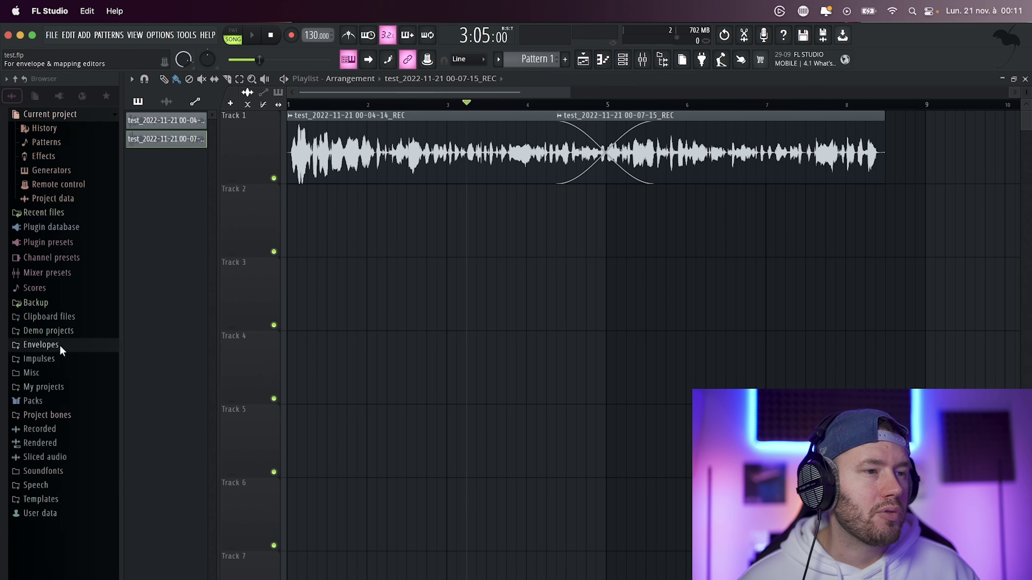
click(68, 399)
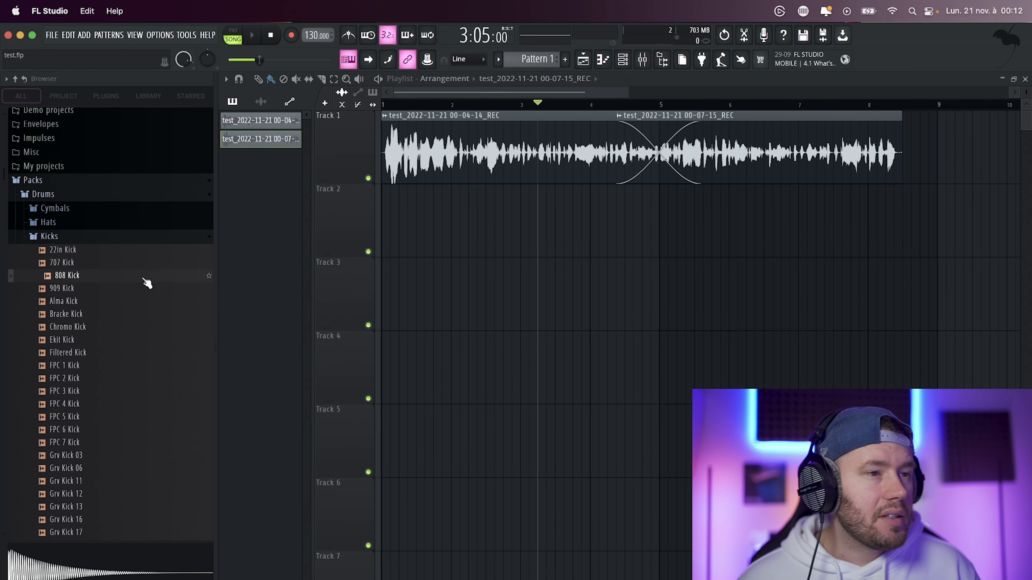
click(208, 275)
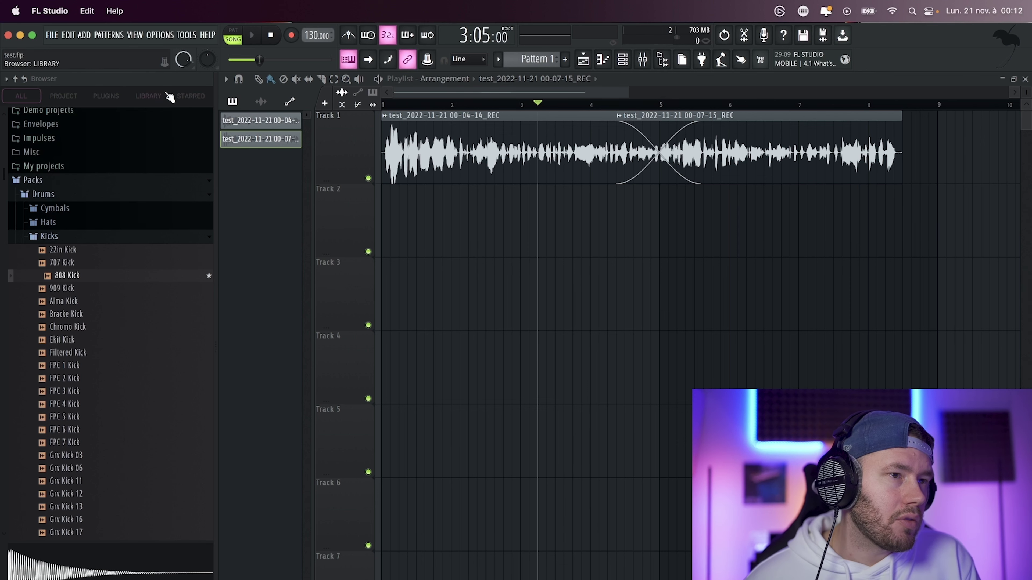
Step: Apply the Dark orange theme preset and close the settings
click(795, 160)
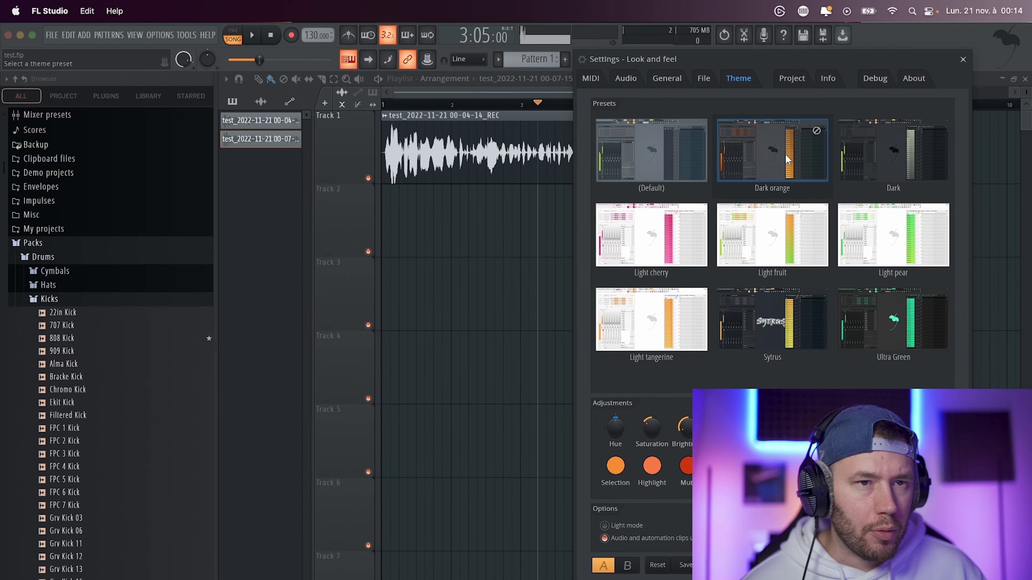
click(963, 59)
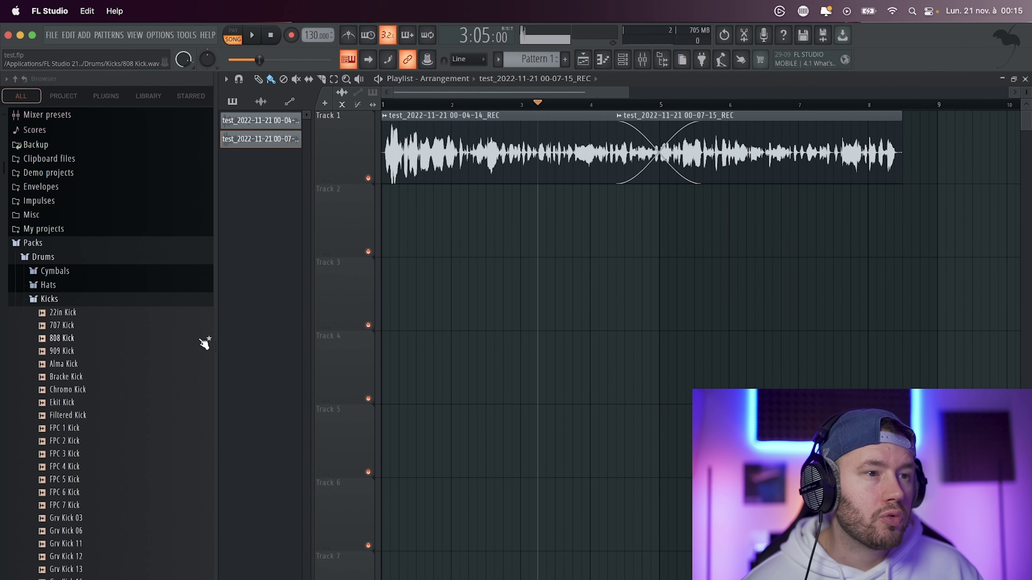
Step: Show the starred browser items and add the new tag BEST KICKS to the 808 Kick sample
click(190, 96)
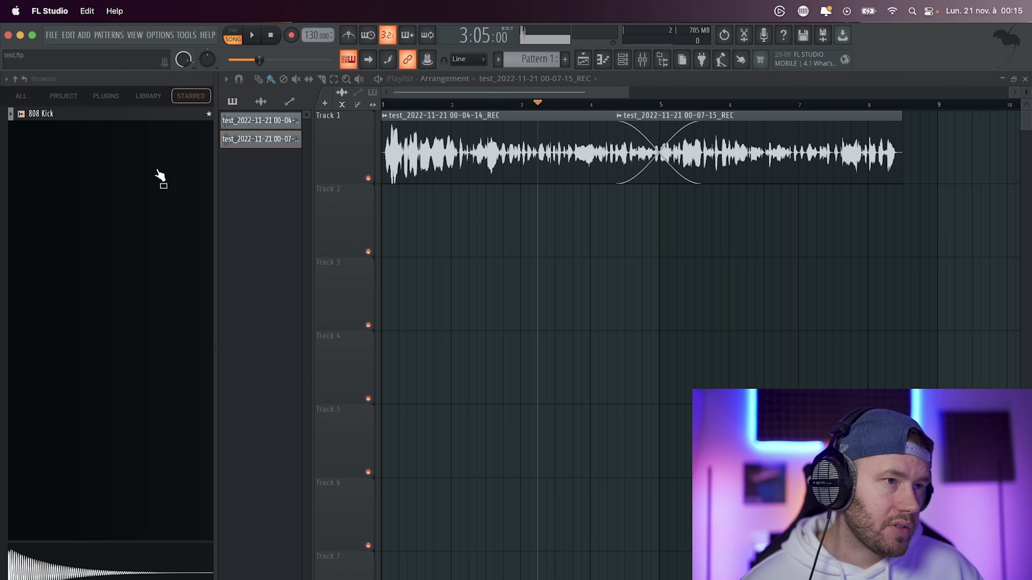
right_click(39, 114)
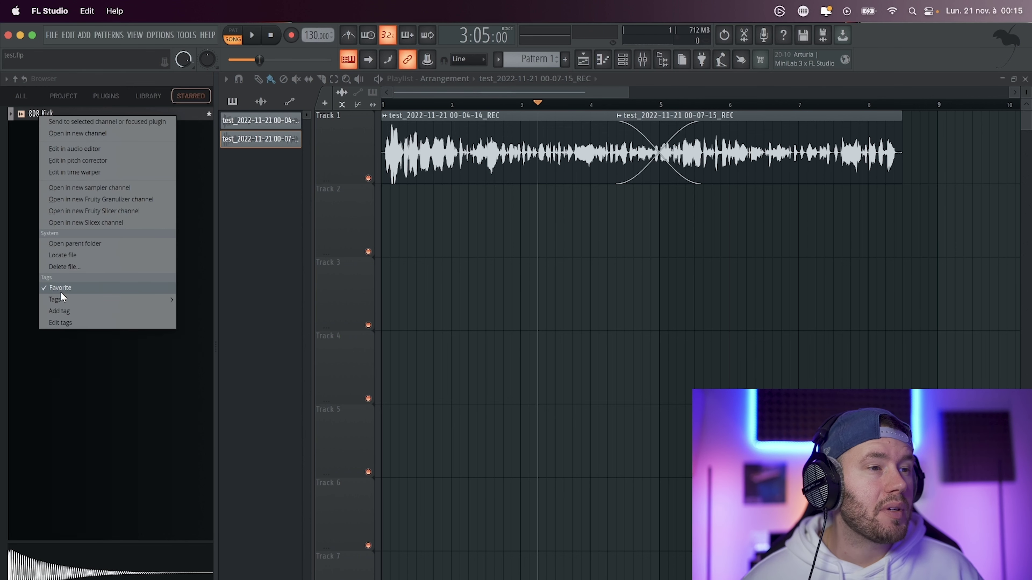
mouse_move(66, 296)
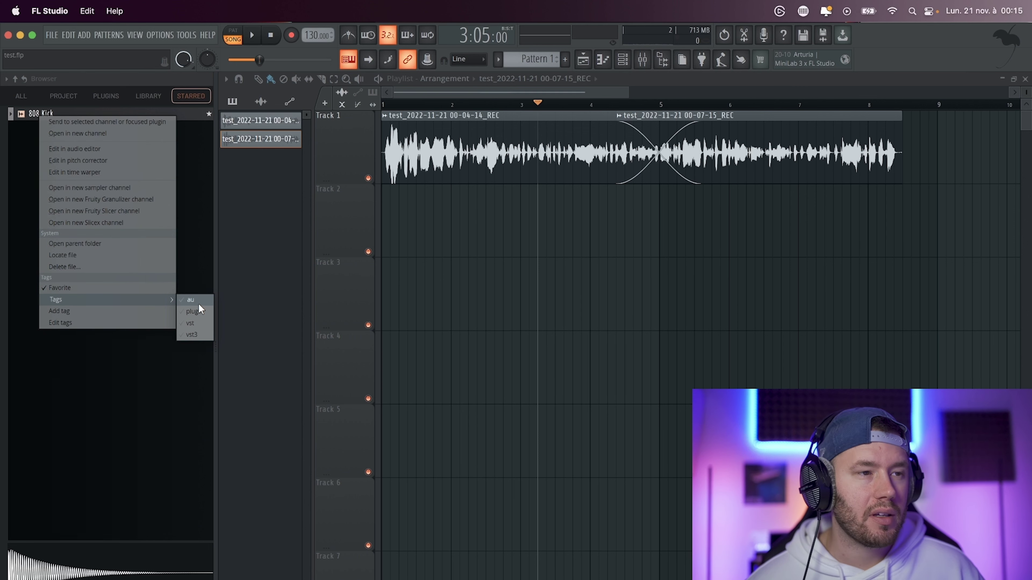
click(116, 311)
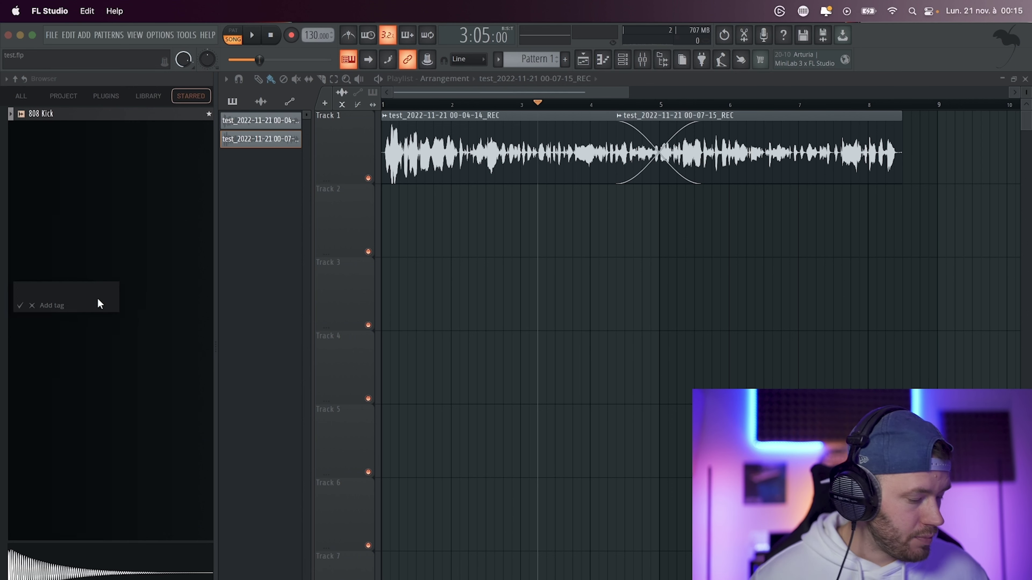
text(BEST KICKS)
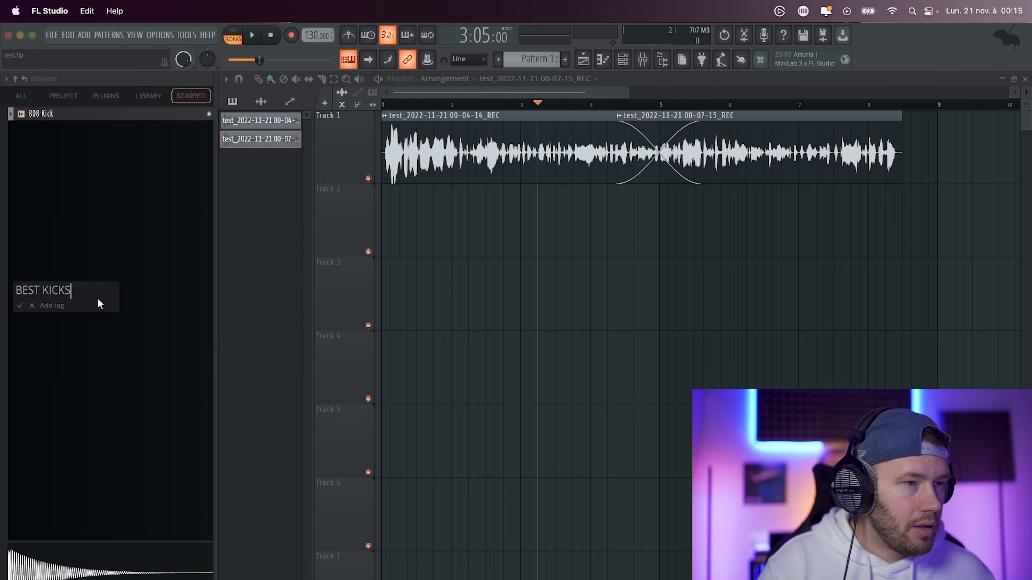
key(Return)
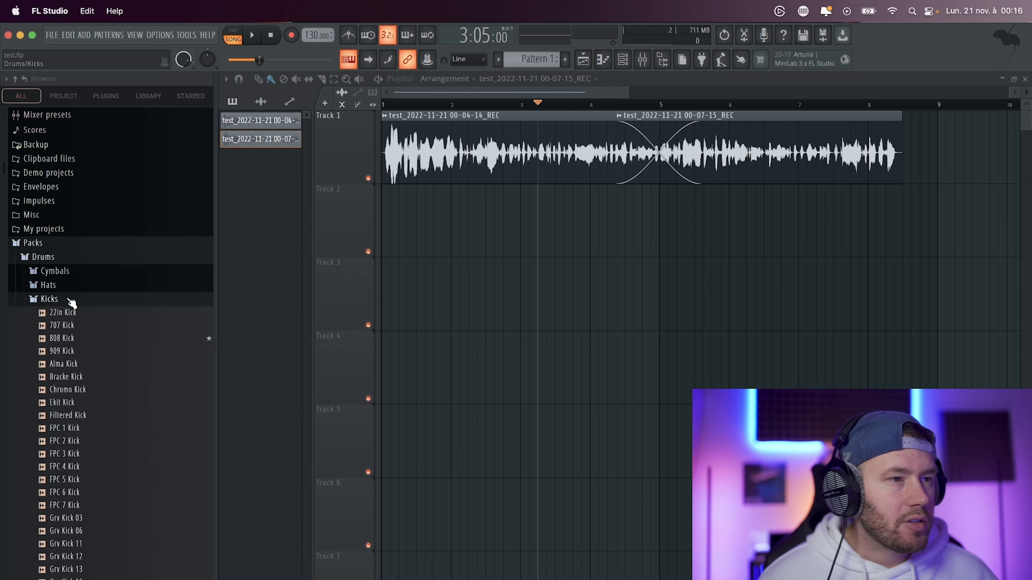
Step: Collapse the Kicks folder, expand the Hats folder and mark the 808 OH sample as a favourite
click(63, 298)
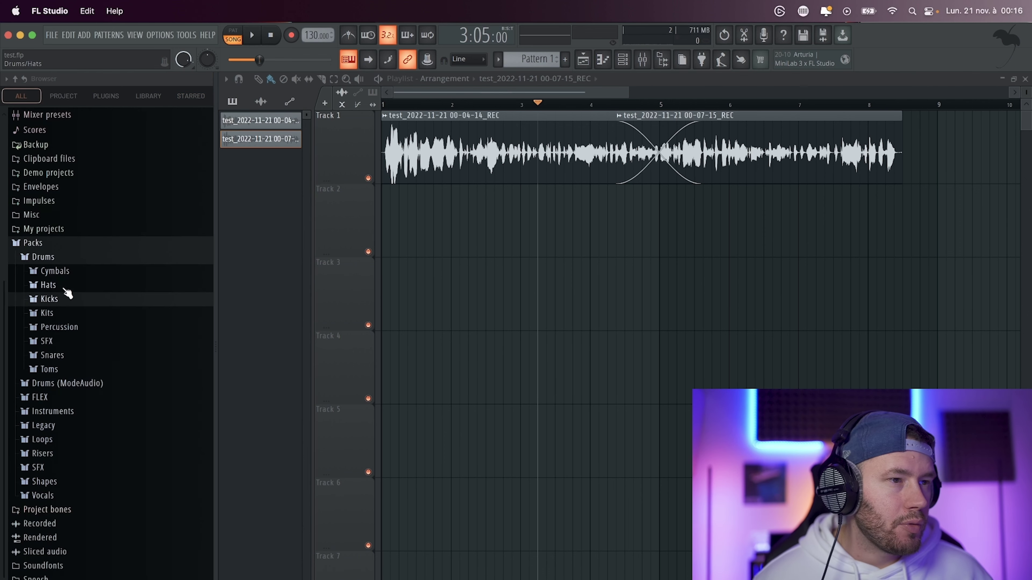
click(64, 285)
click(63, 325)
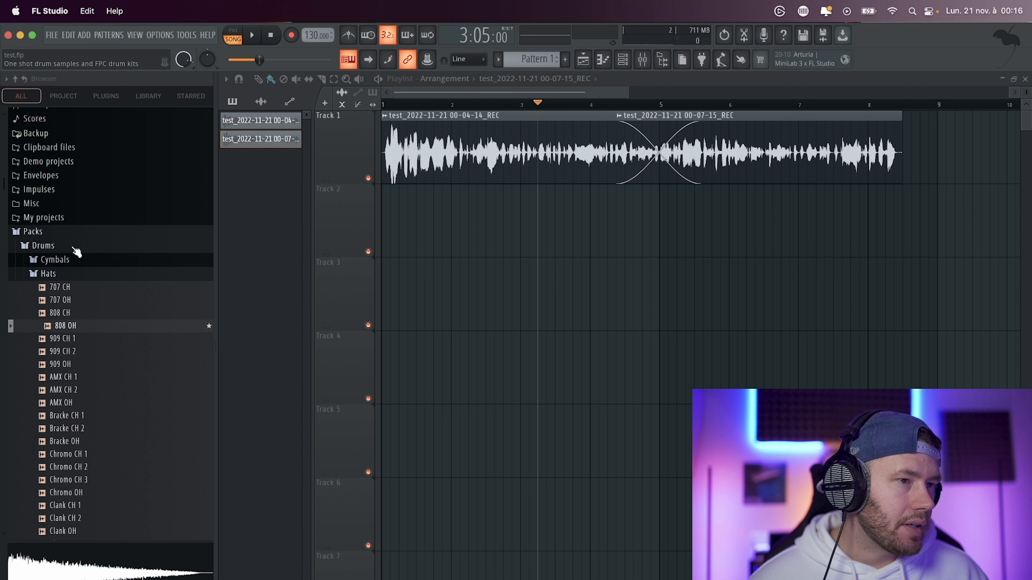
Step: Collapse the Hats folder, expand the Snares folder and mark the 909 Snare sample as a favourite
click(81, 274)
click(87, 343)
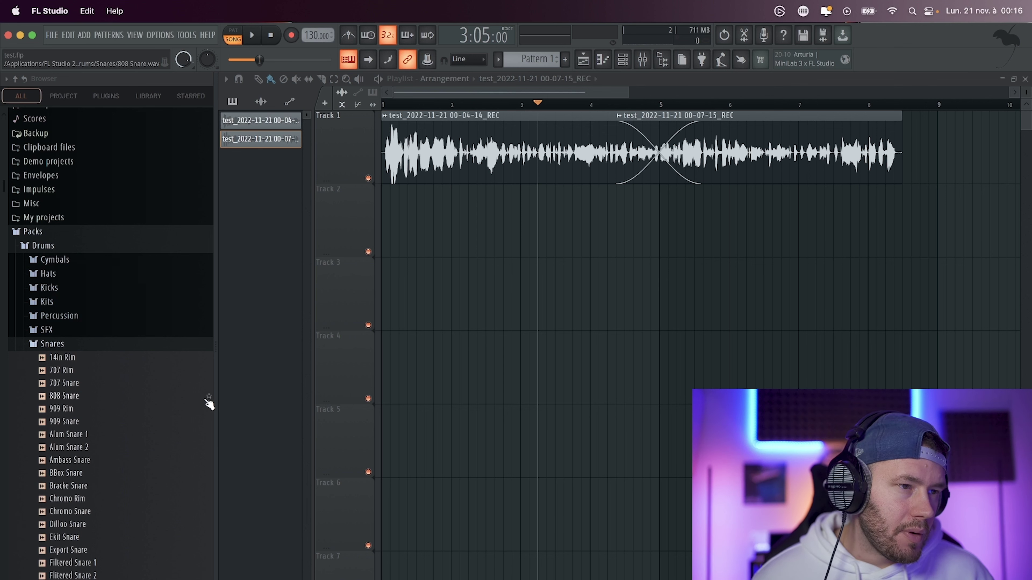
click(209, 424)
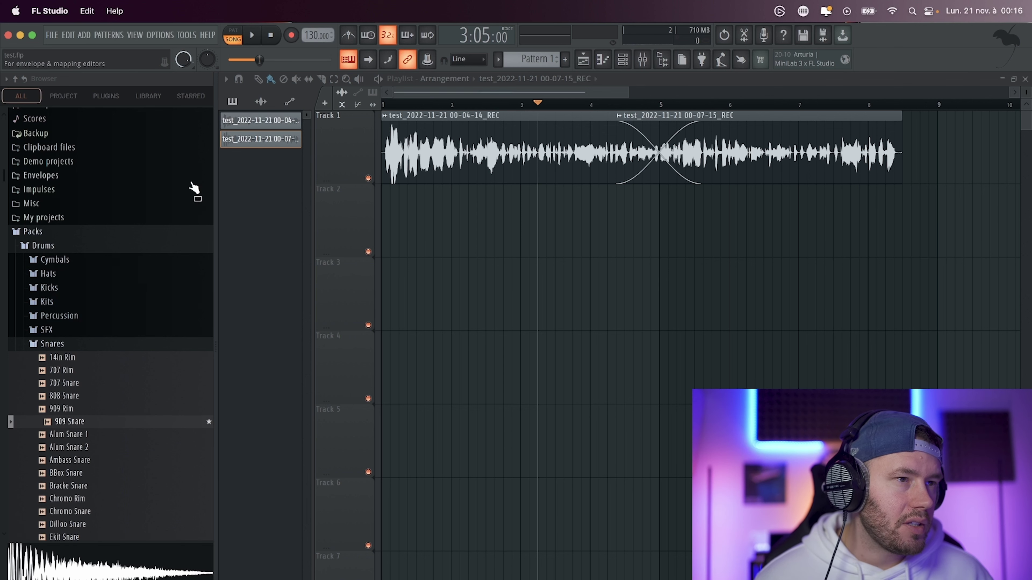
Step: Return to the starred browser items and add the new tag BEST HATS to the 808 OH sample
click(190, 96)
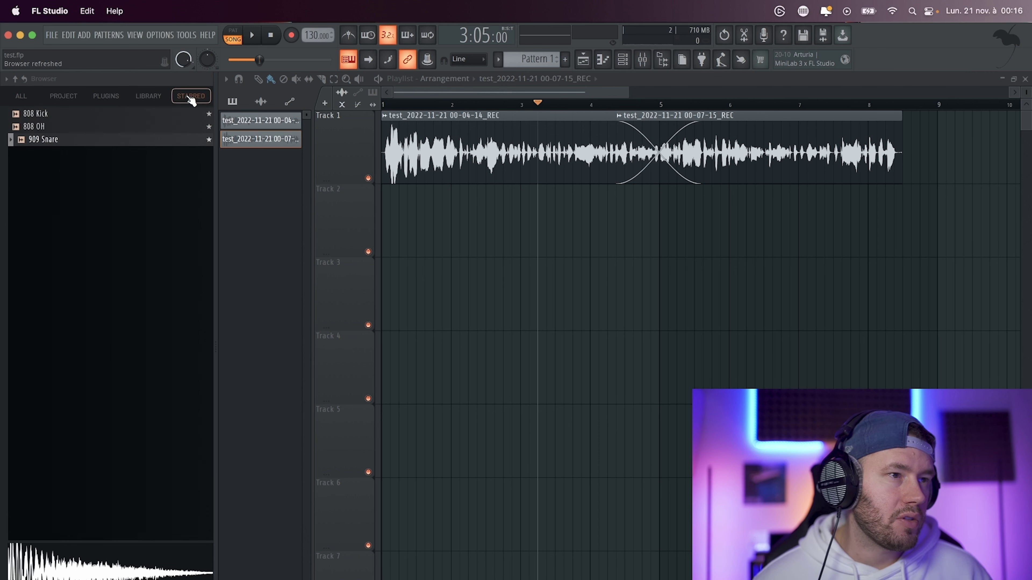
click(70, 115)
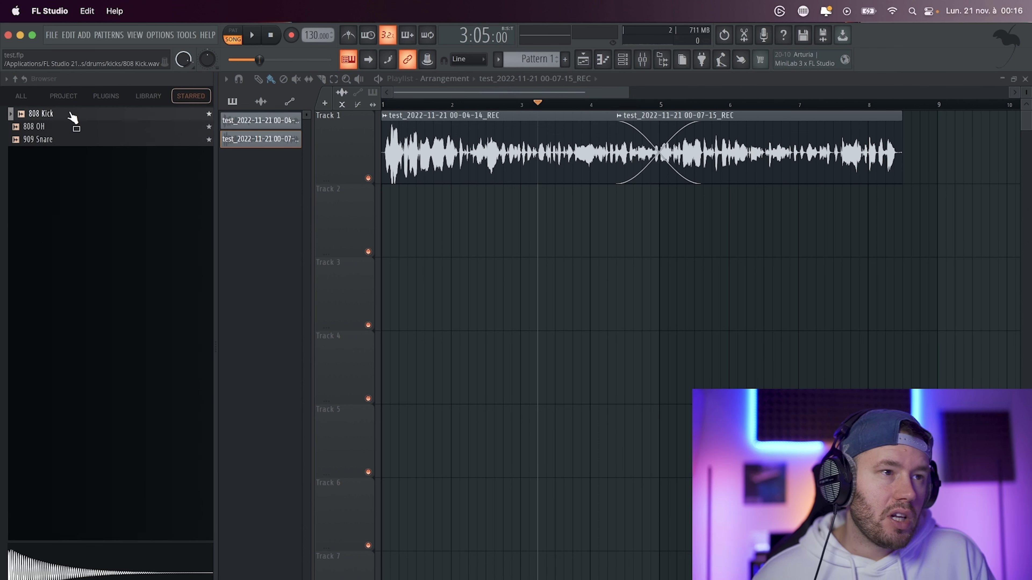
click(46, 127)
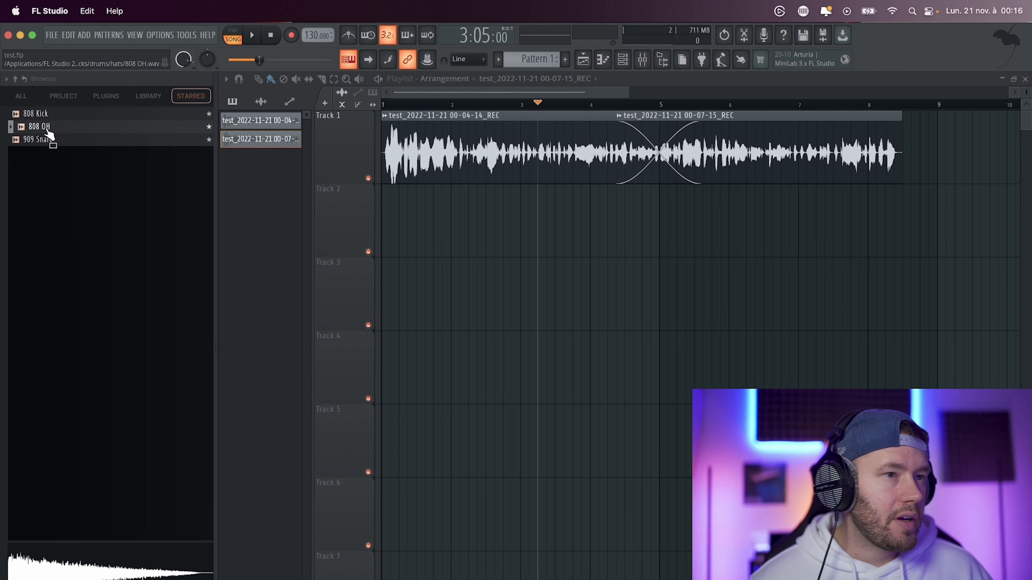
right_click(47, 129)
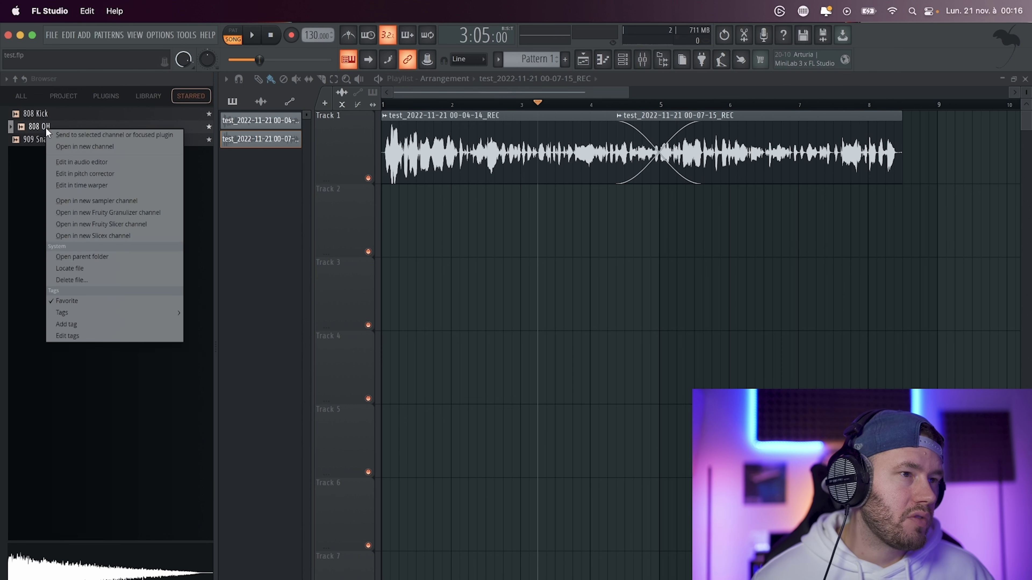
click(128, 320)
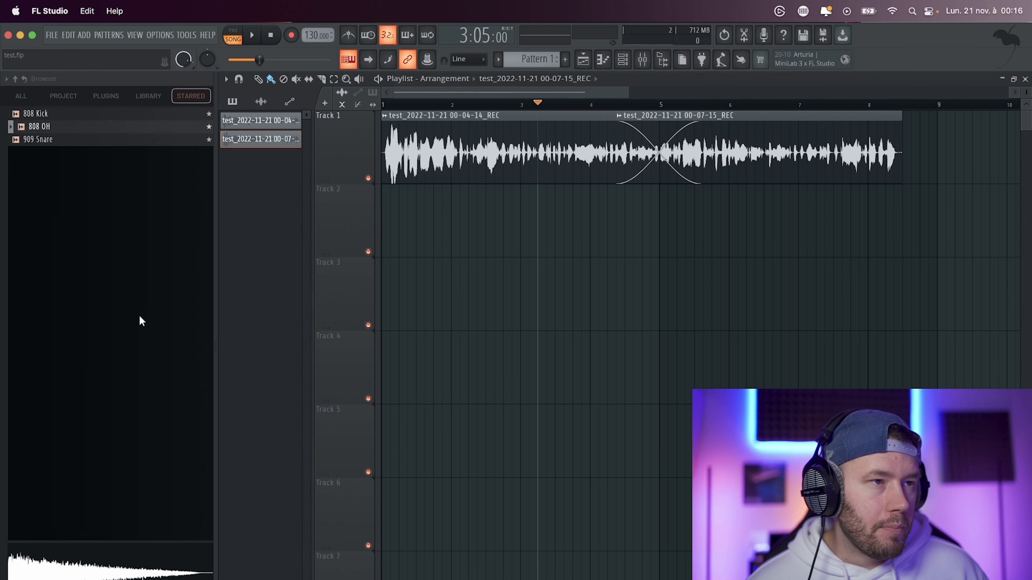
Step: Add the new tag BEST SNARES to the starred 909 Snare sample
click(77, 142)
right_click(77, 144)
mouse_move(157, 331)
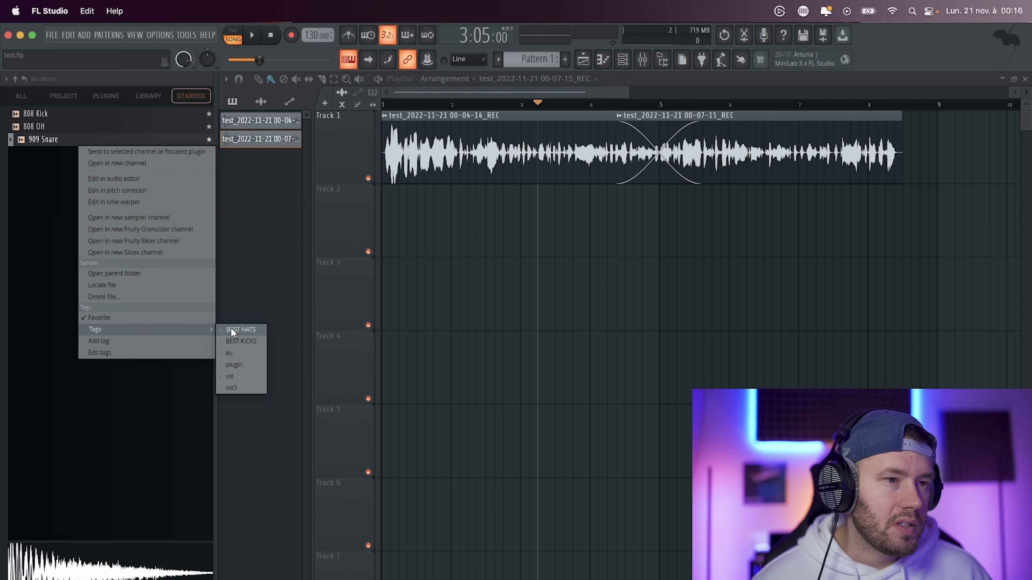
click(157, 340)
text(BEST SNARES)
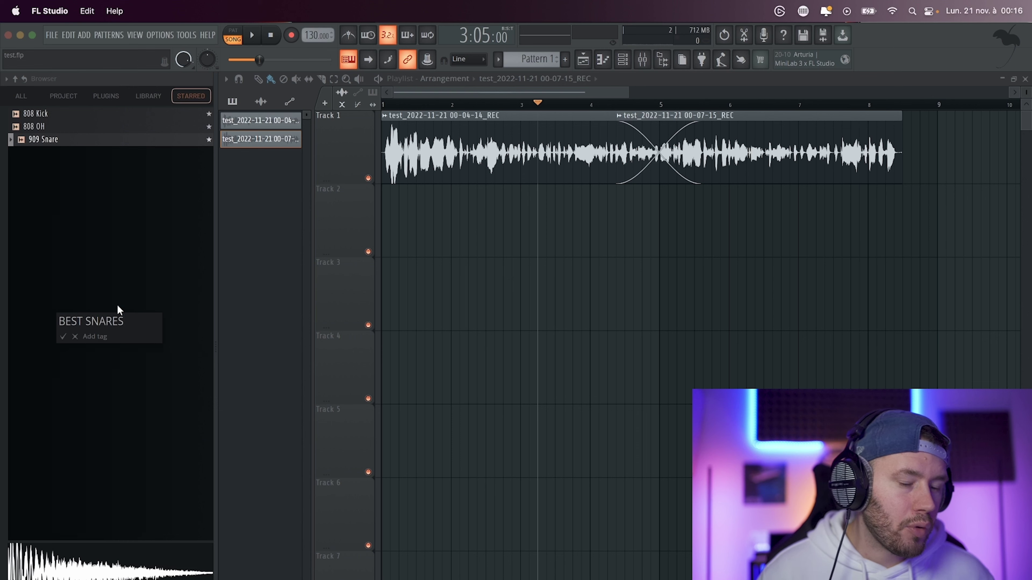
key(Return)
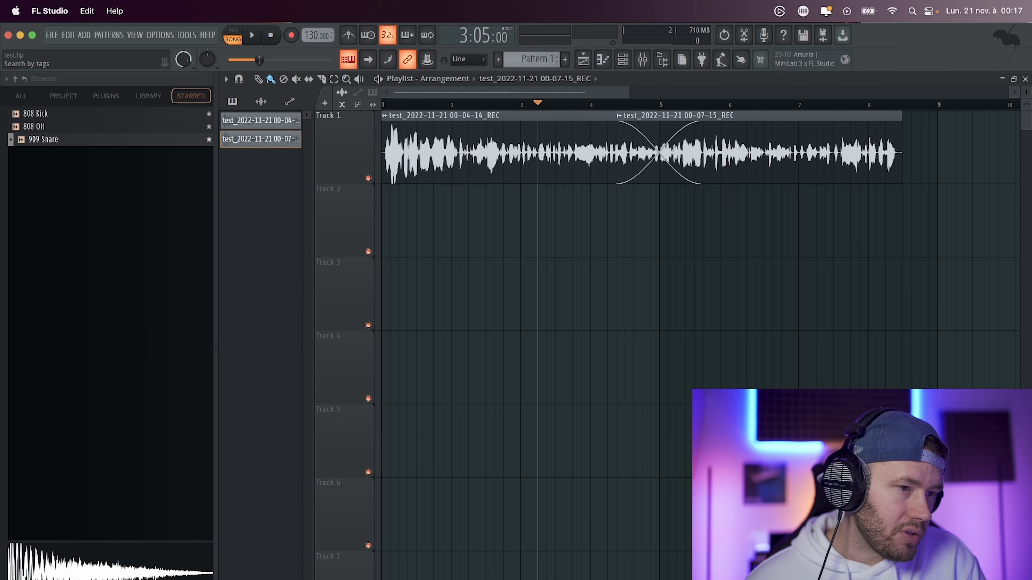
Step: Open the browser's tag search and filter the starred samples by BEST HATS, BEST KICKS and BEST SNARES in turn
click(21, 579)
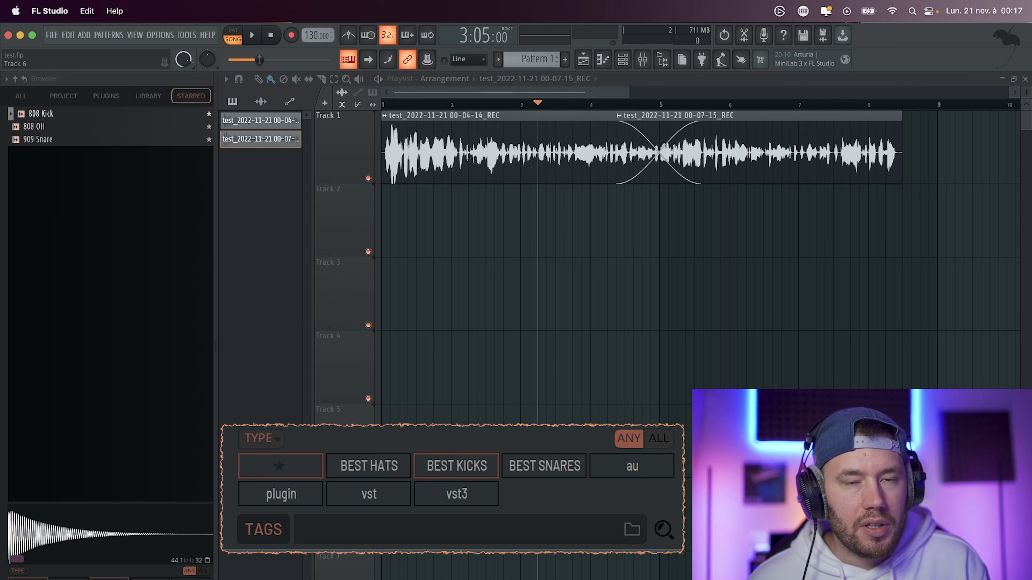
click(69, 579)
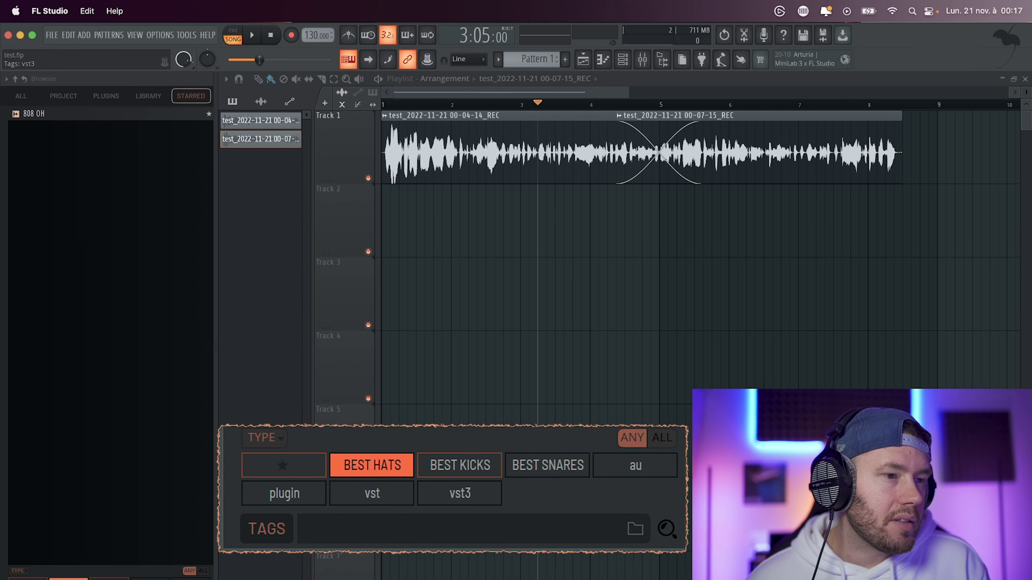
click(69, 579)
click(109, 579)
click(109, 579)
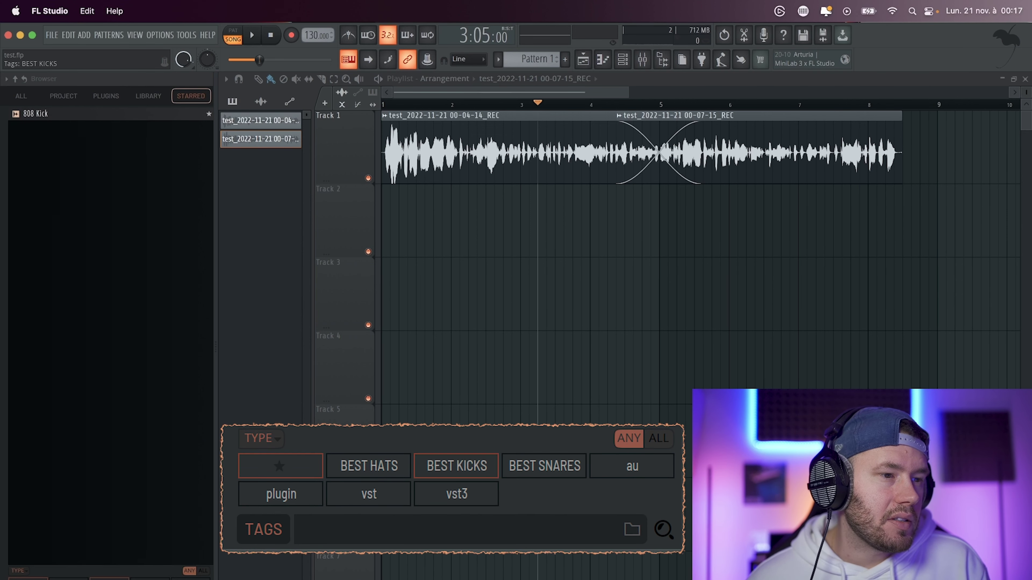
click(149, 579)
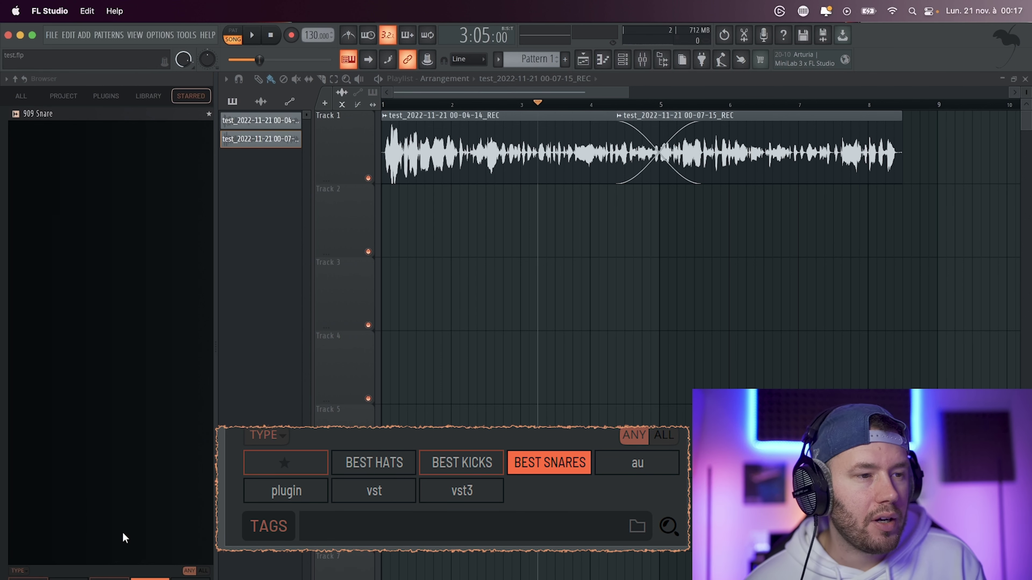
Step: Include BEST KICKS alongside BEST SNARES in the starred samples filter, and clear both tag filters
click(109, 579)
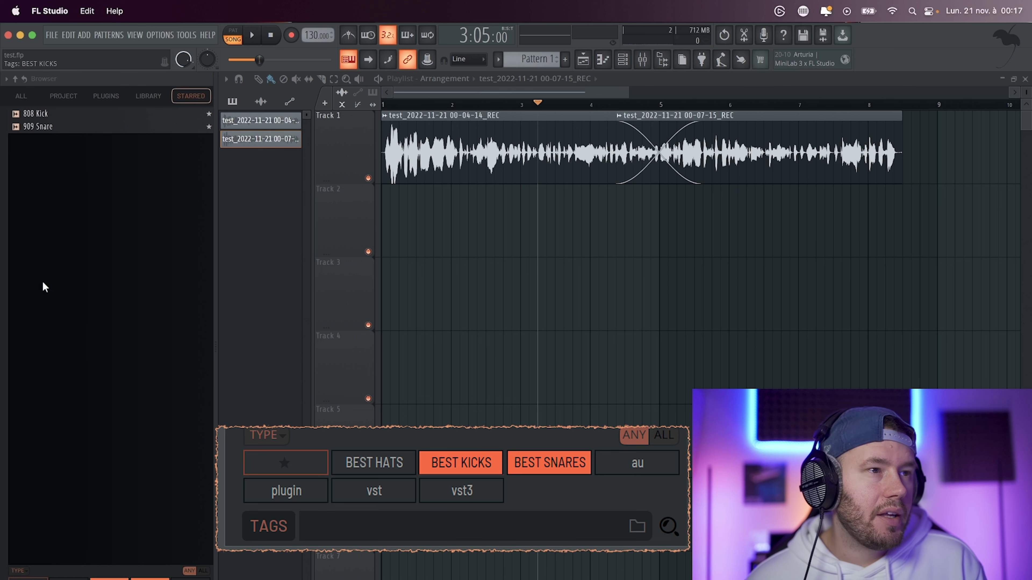
click(109, 578)
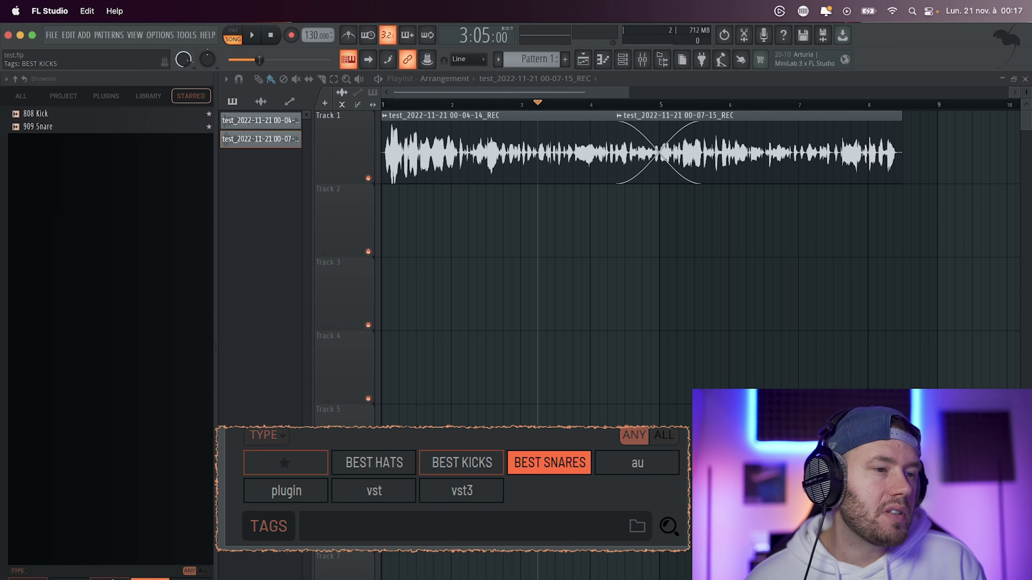
click(149, 579)
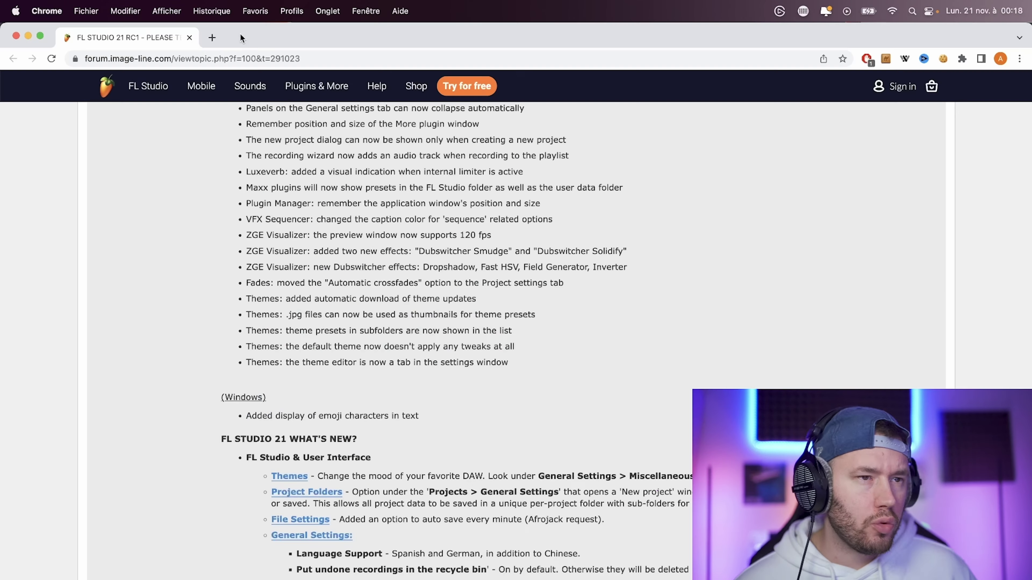
Step: Switch to Chrome and translate the FL Studio 21 RC1 forum page from English into French
key(super+Tab)
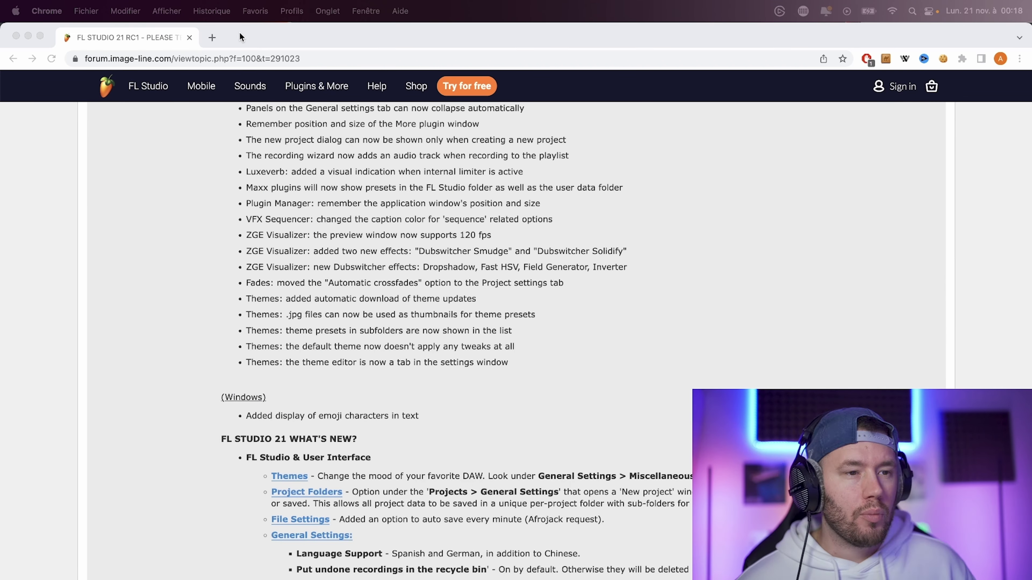
scroll(747, 223, up, 8)
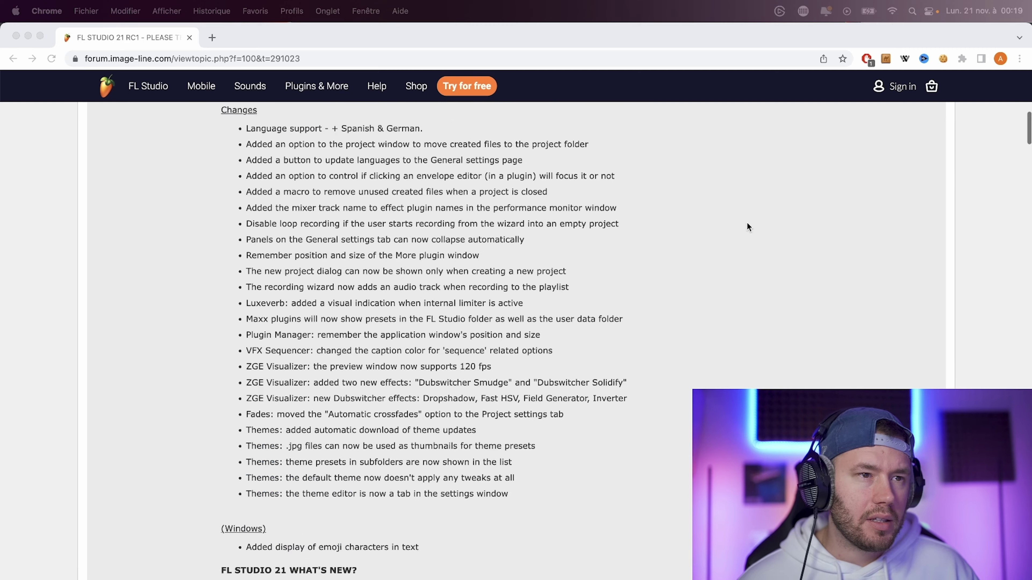
scroll(747, 225, down, 6)
scroll(747, 230, down, 10)
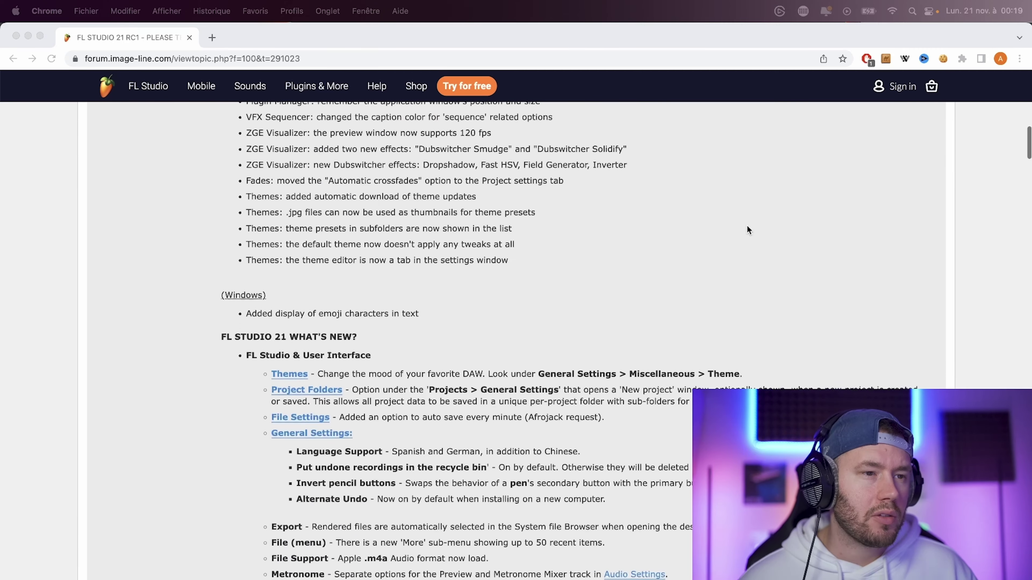
right_click(770, 205)
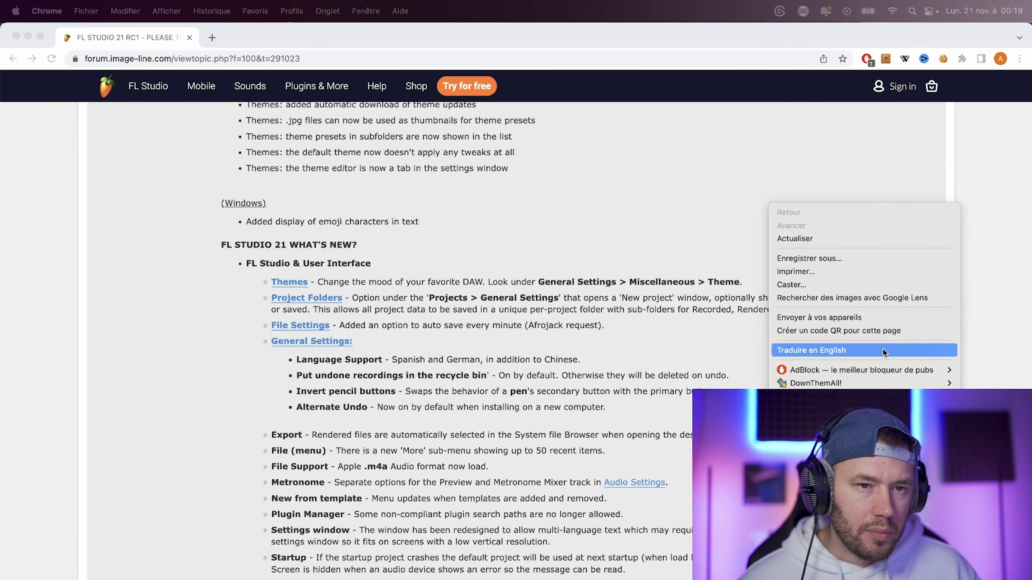
click(811, 351)
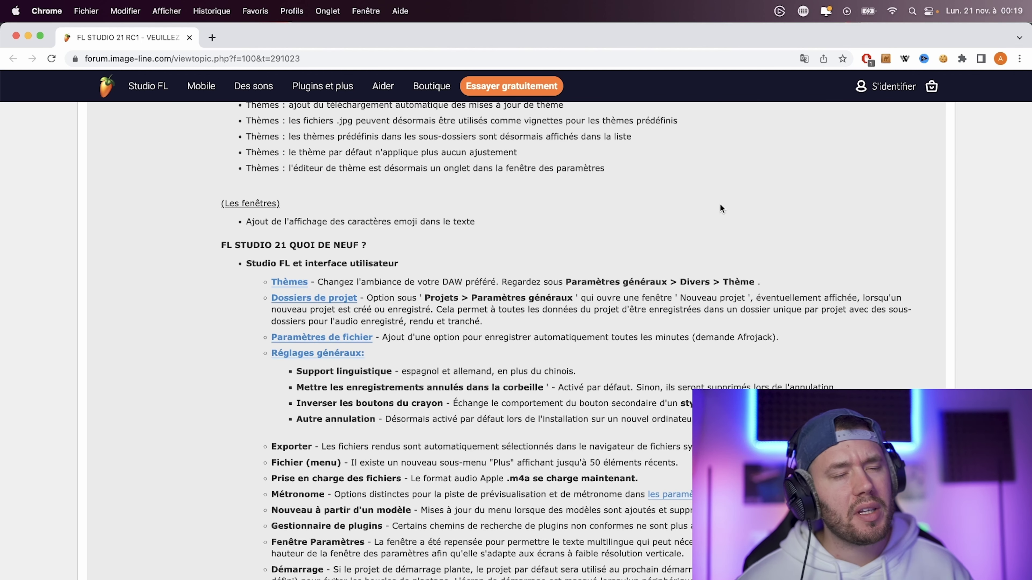
Step: Read the user interface and playlist changes in the FL Studio 21 what's-new list
key(super+plus)
key(super+plus)
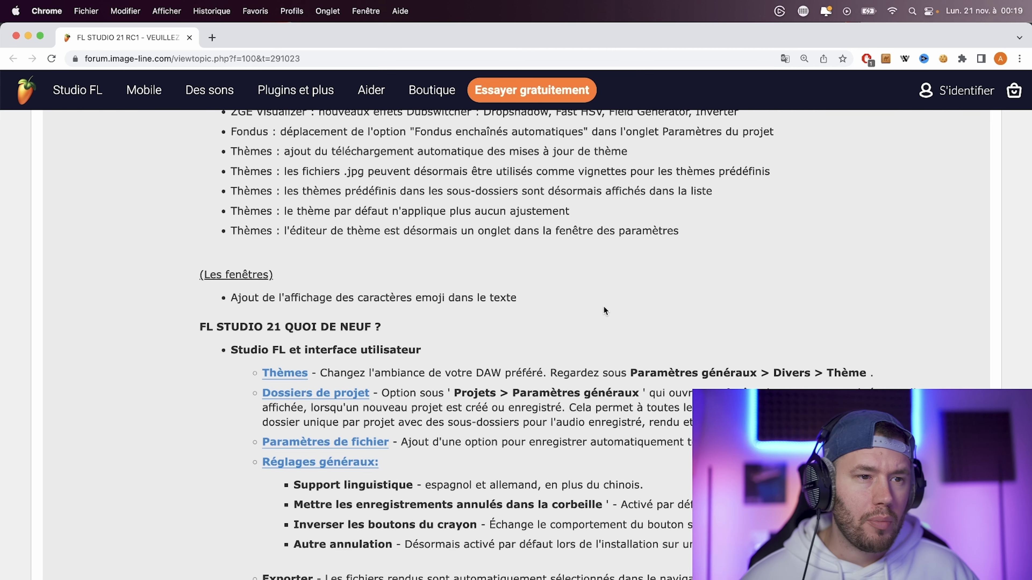
scroll(596, 311, down, 5)
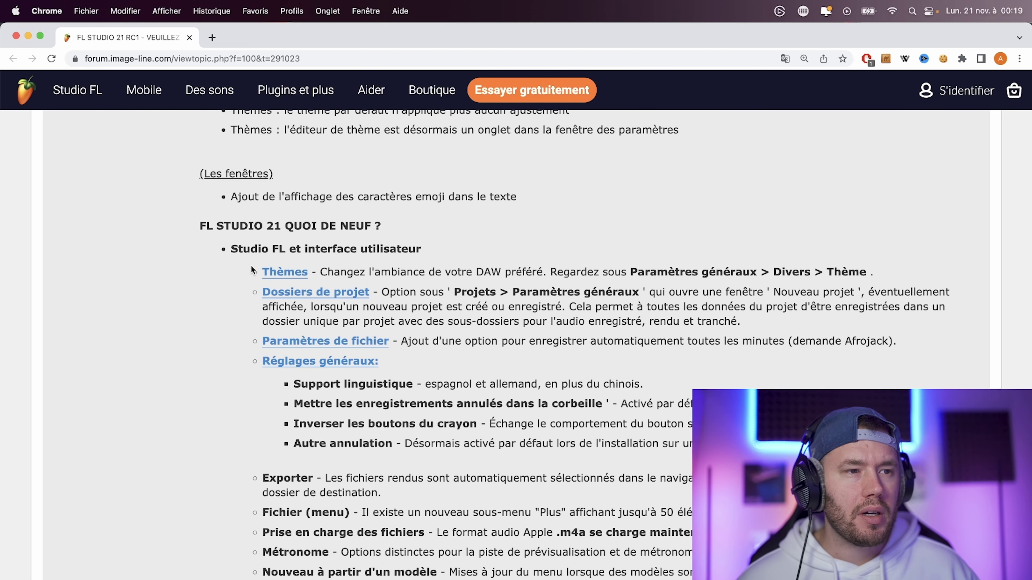
scroll(252, 270, up, 1)
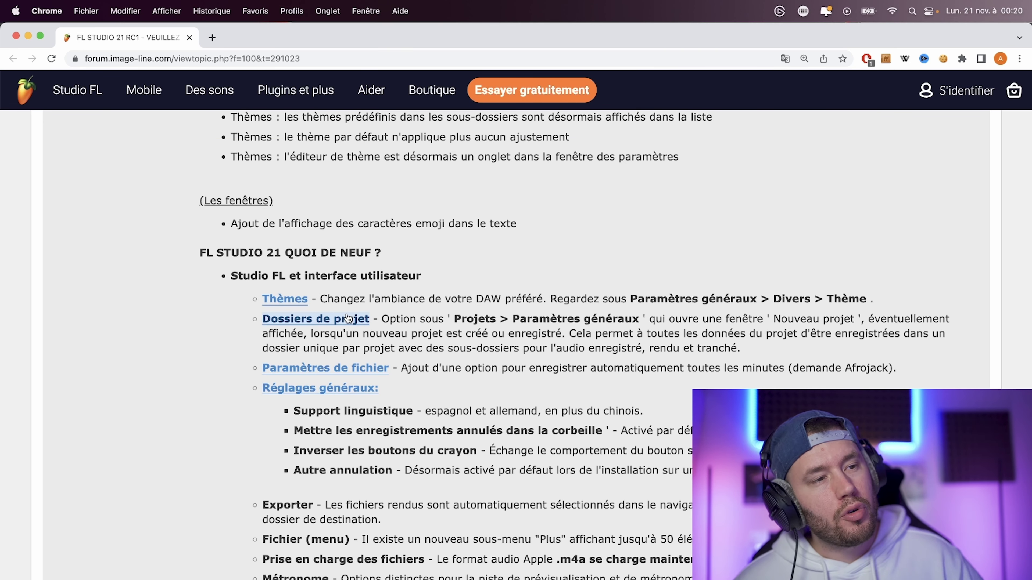
scroll(330, 357, up, 1)
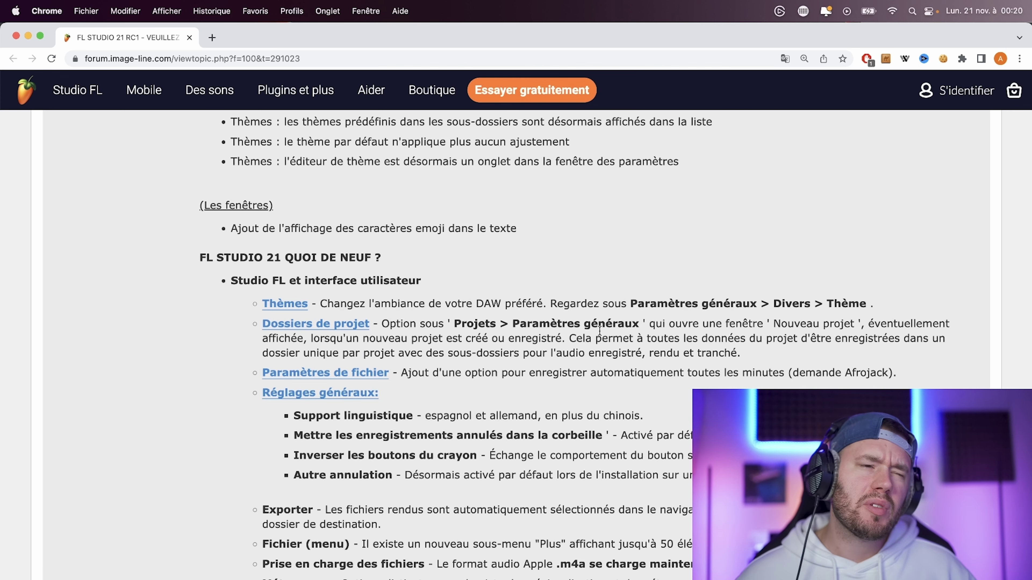
scroll(252, 378, down, 2)
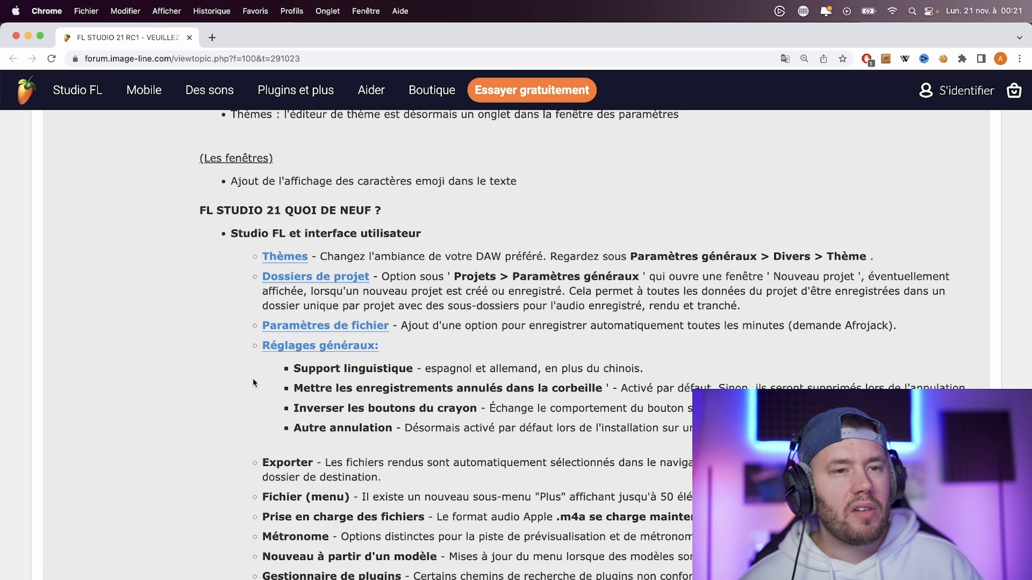
scroll(253, 378, down, 10)
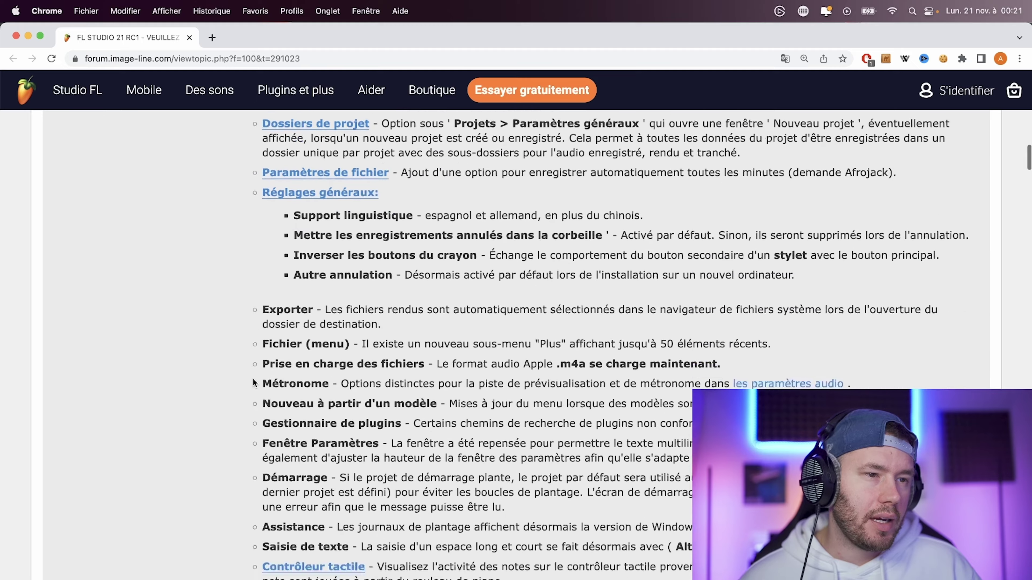
scroll(253, 379, down, 12)
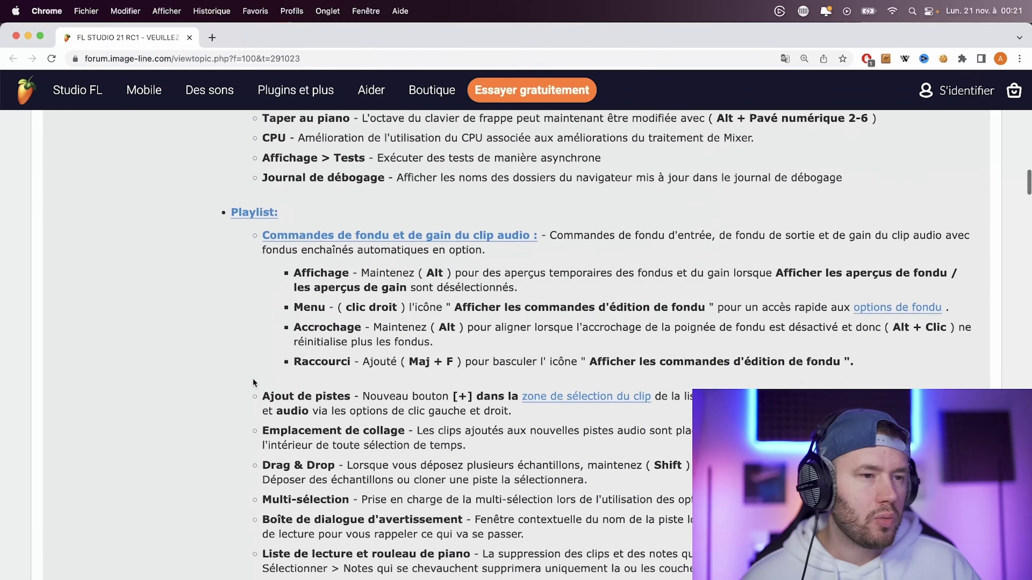
Step: Review the what's-new entries on automation clips, channels, new plugins, browser, piano roll, updated plugins, MIDI and mixer
scroll(252, 378, down, 6)
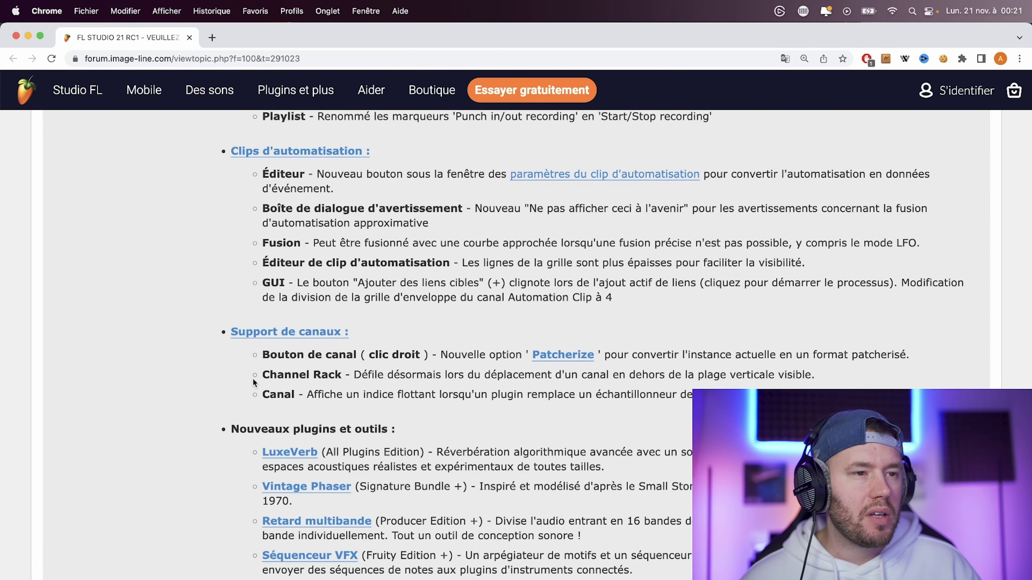
scroll(253, 383, down, 3)
scroll(254, 382, down, 3)
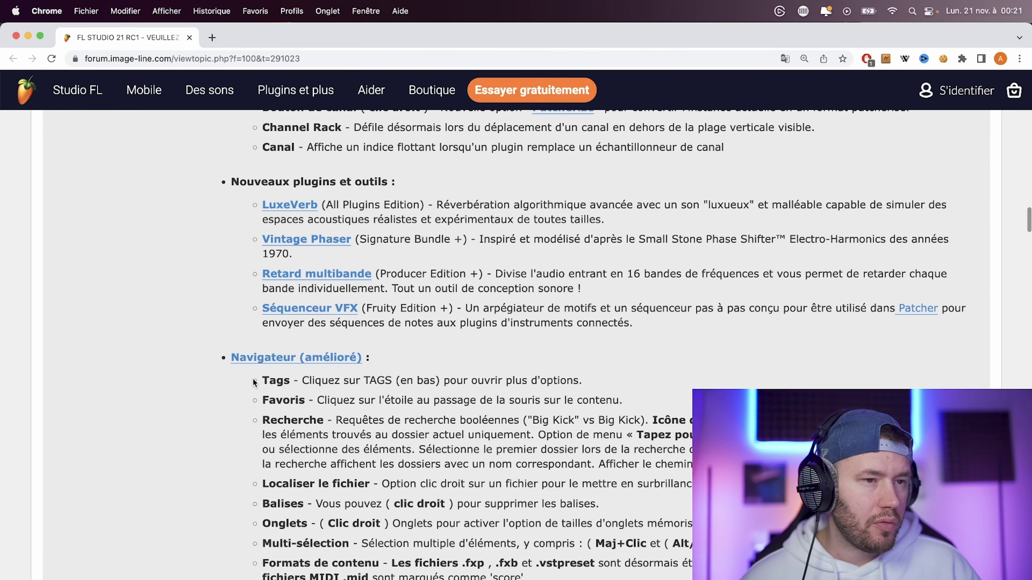
scroll(254, 383, down, 3)
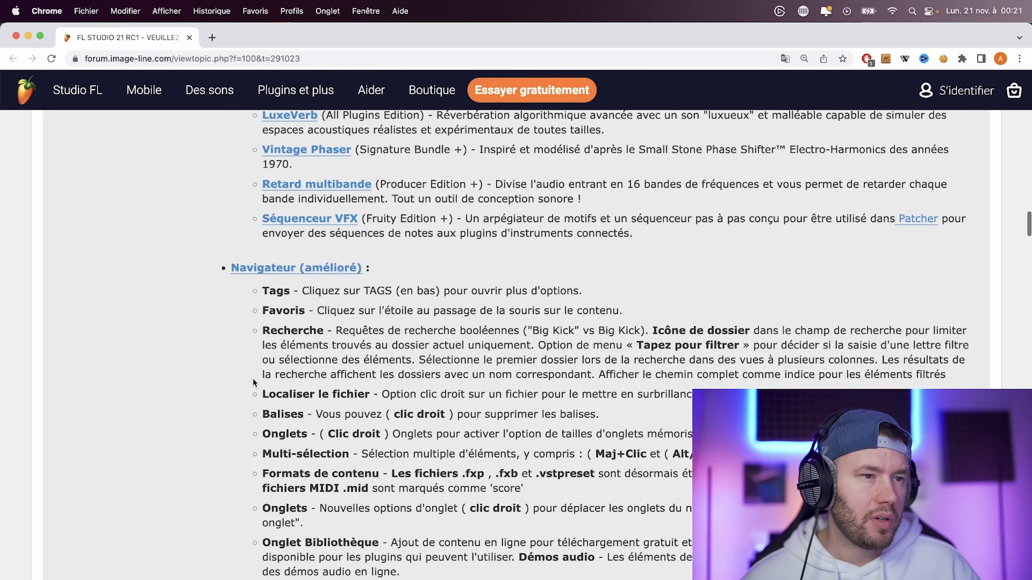
scroll(265, 423, down, 12)
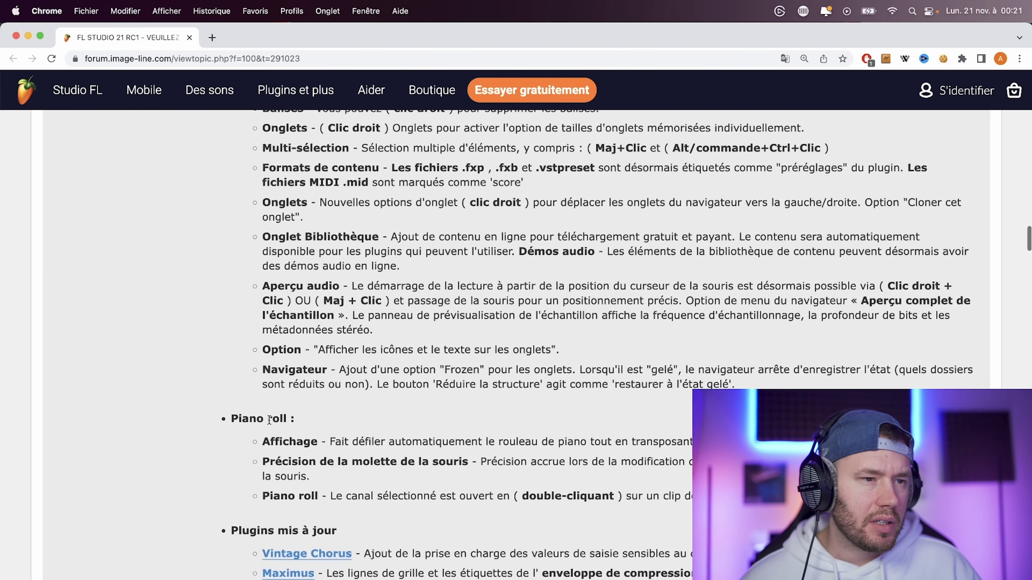
scroll(264, 422, down, 1)
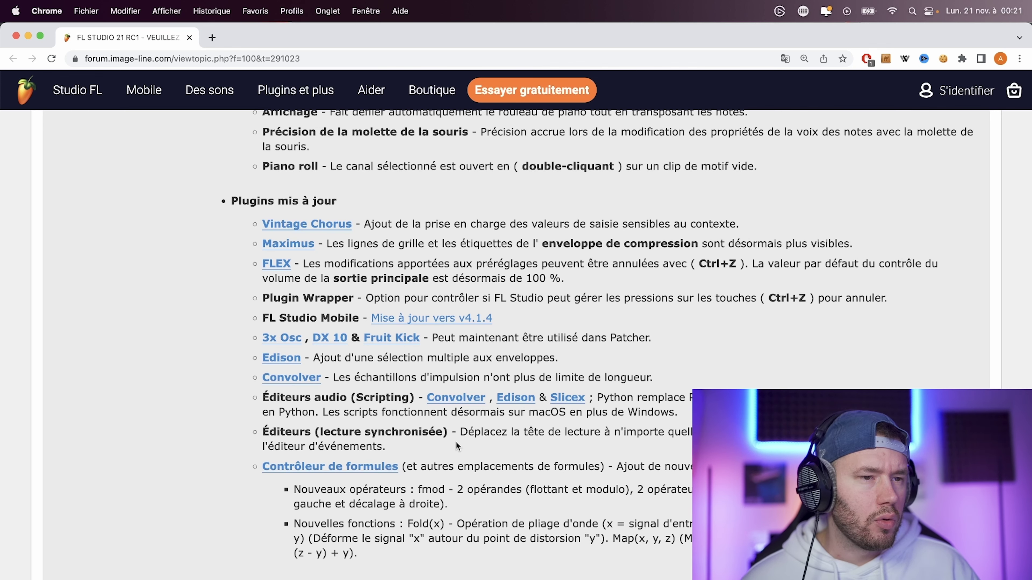
scroll(457, 446, down, 7)
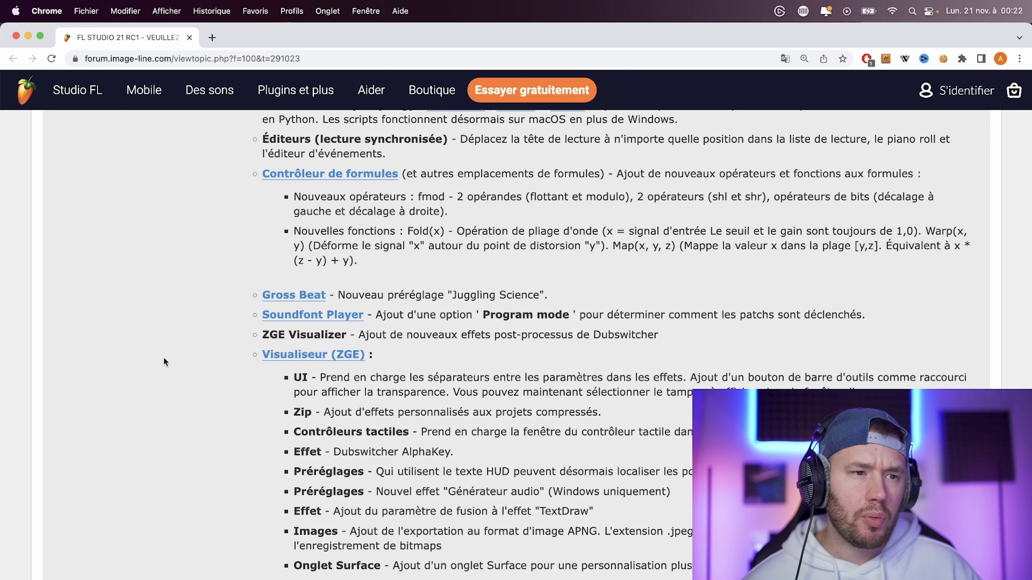
scroll(165, 357, down, 7)
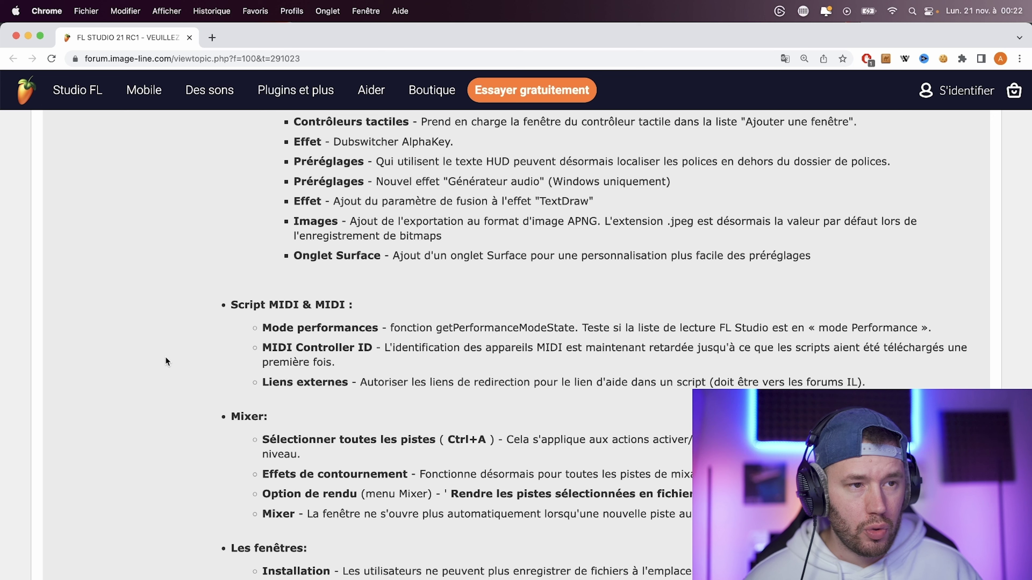
scroll(165, 356, up, 1)
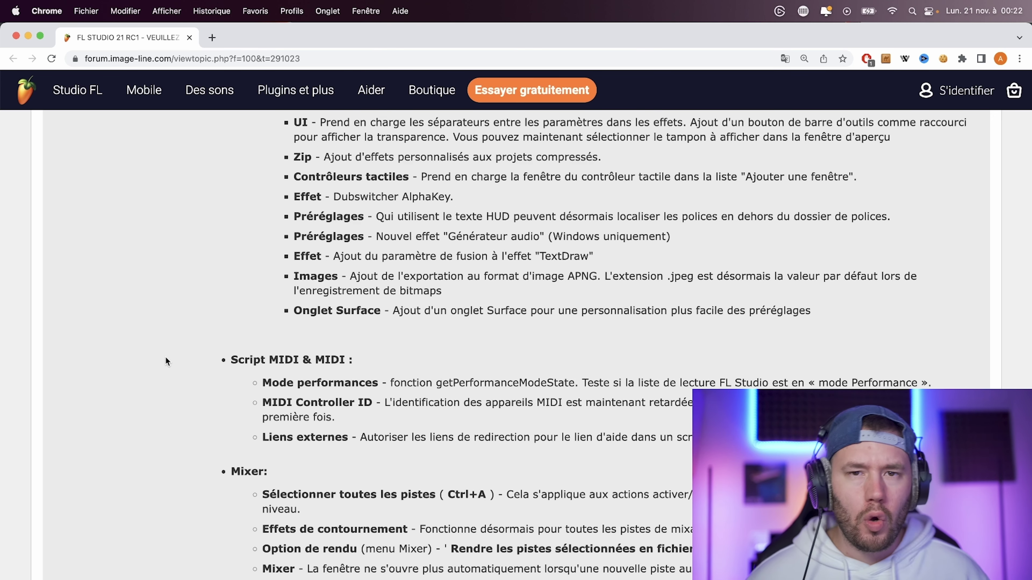